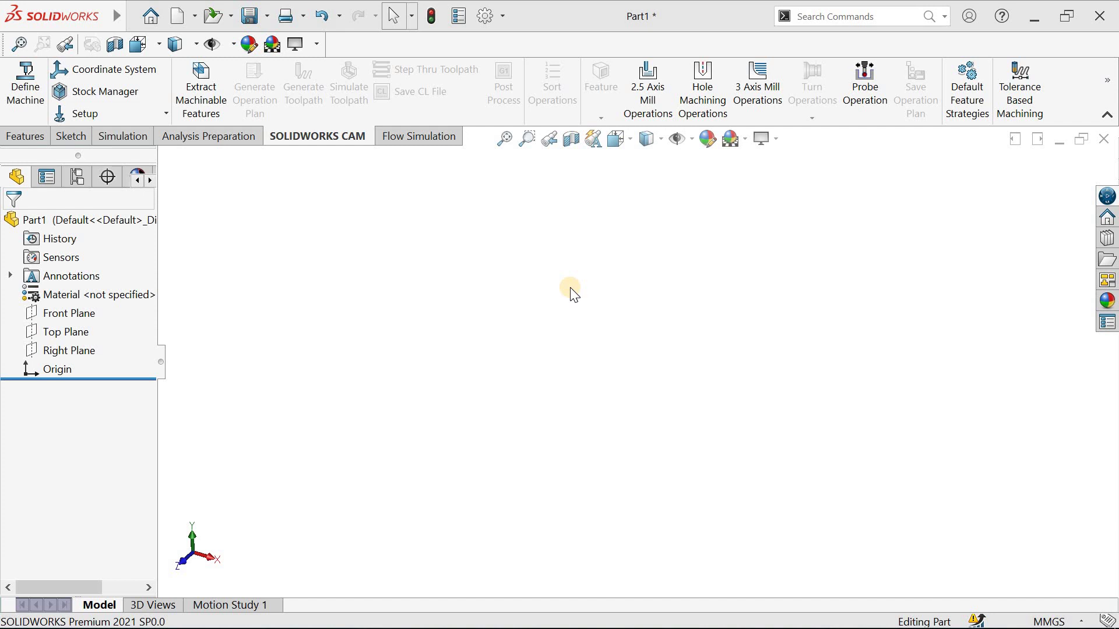
Open the contour mill STEP file and accept the import diagnostics.
click(134, 16)
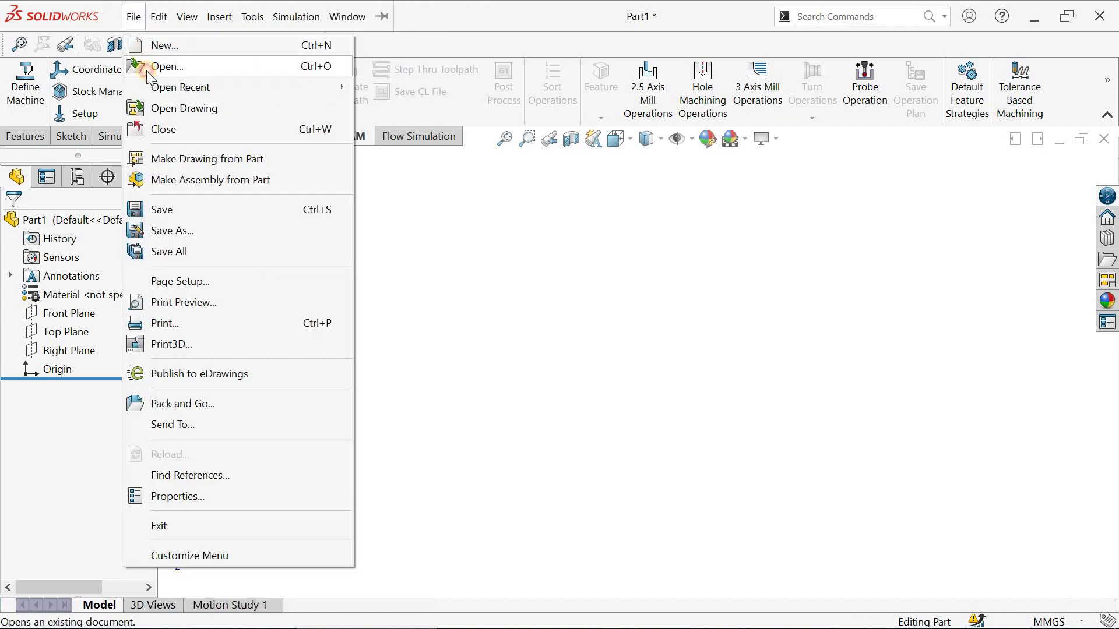
click(146, 69)
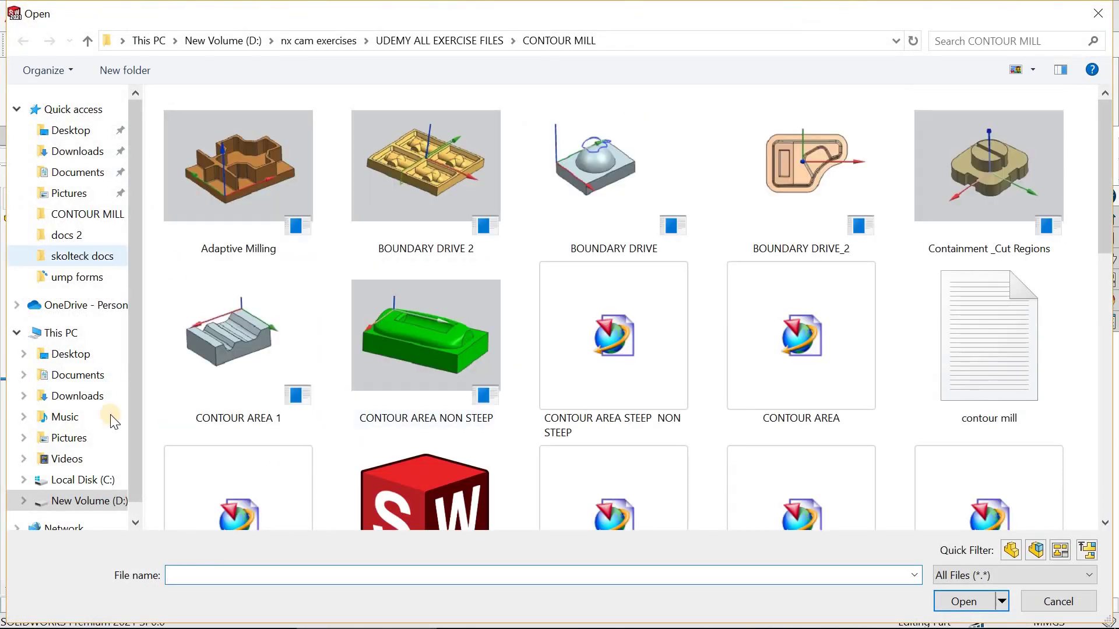
scroll(407, 402, down, 1)
click(408, 407)
click(972, 602)
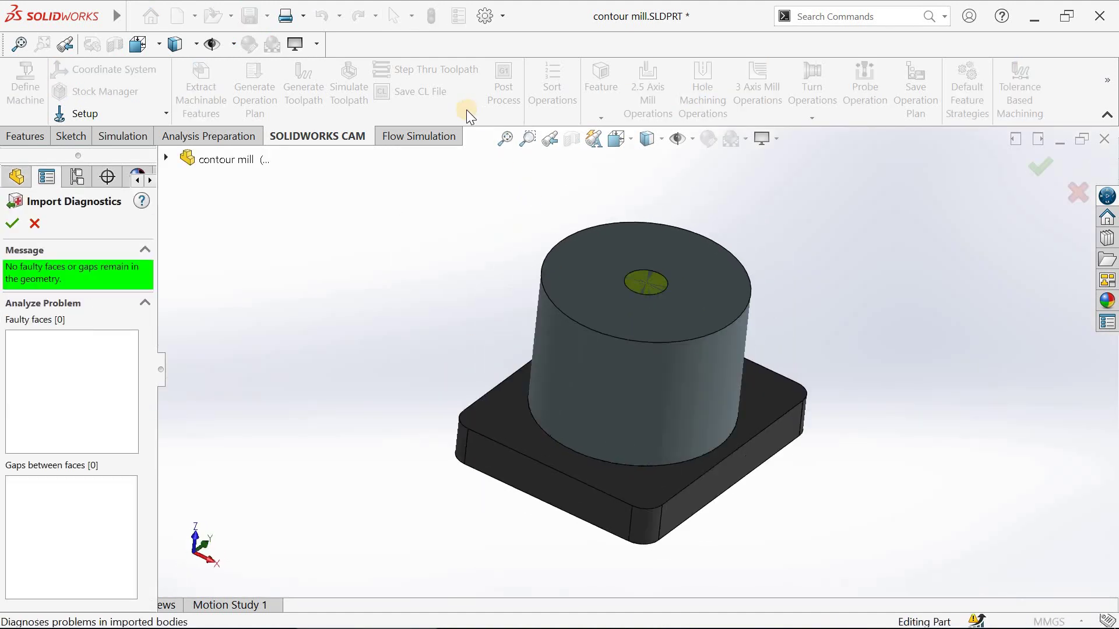
click(12, 223)
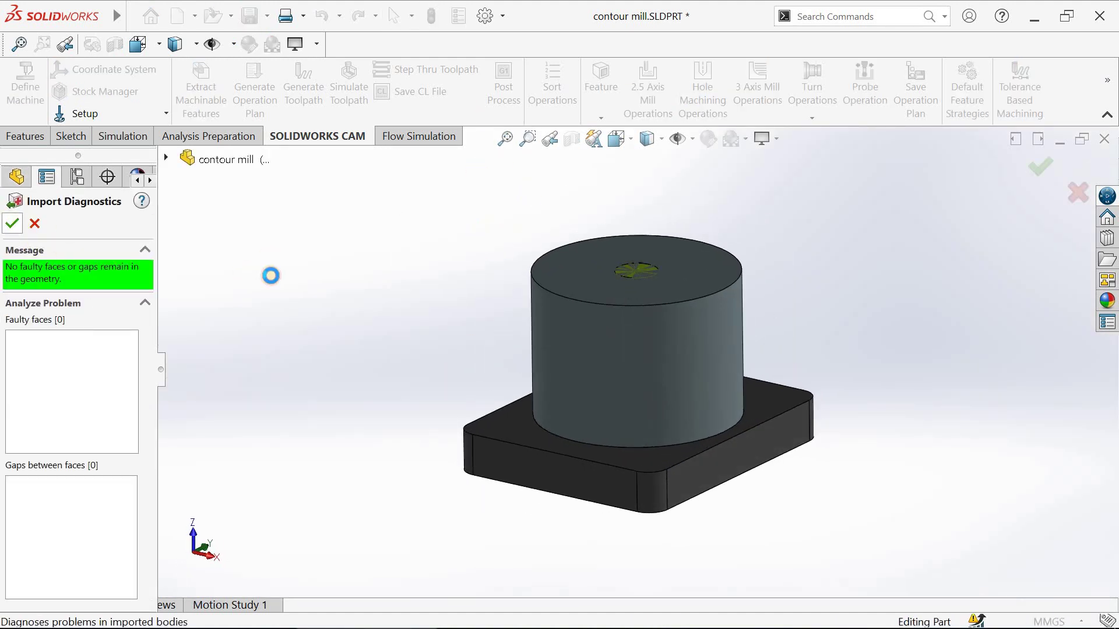
Hide the cylindrical body that encloses the green ribbed part.
click(603, 362)
click(639, 298)
click(453, 214)
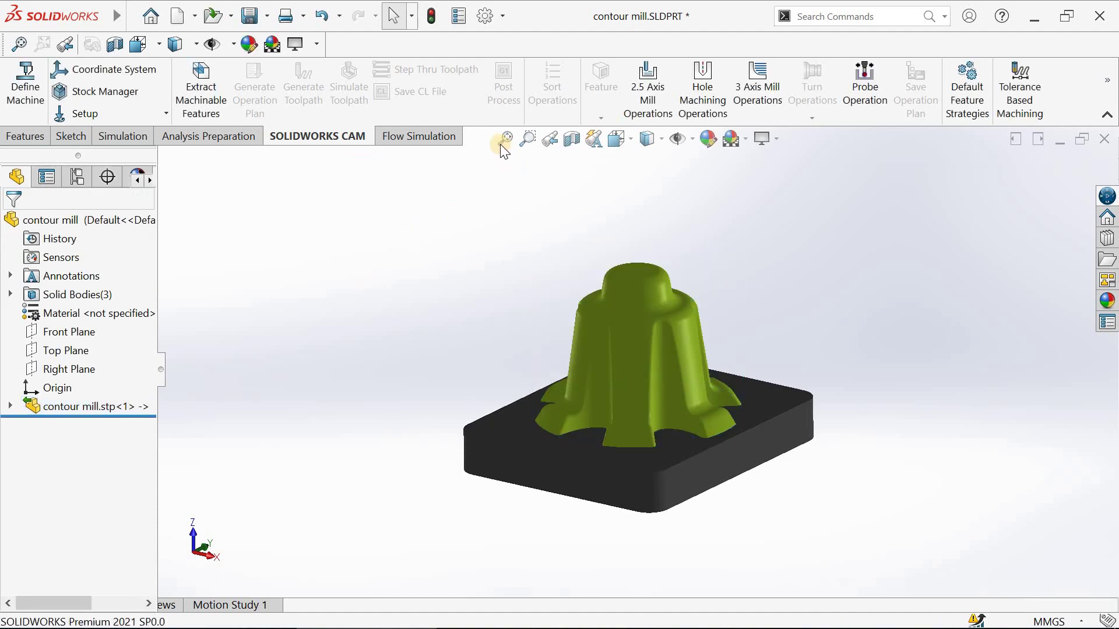
Apply the Plain White scene to the model.
click(501, 142)
click(747, 139)
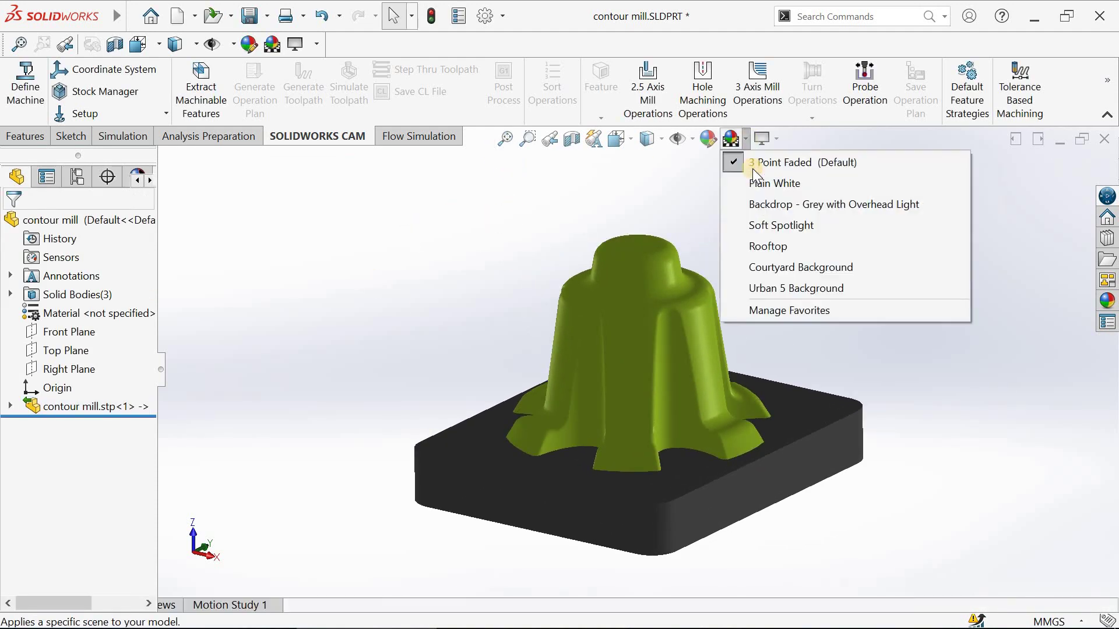
click(757, 179)
click(506, 143)
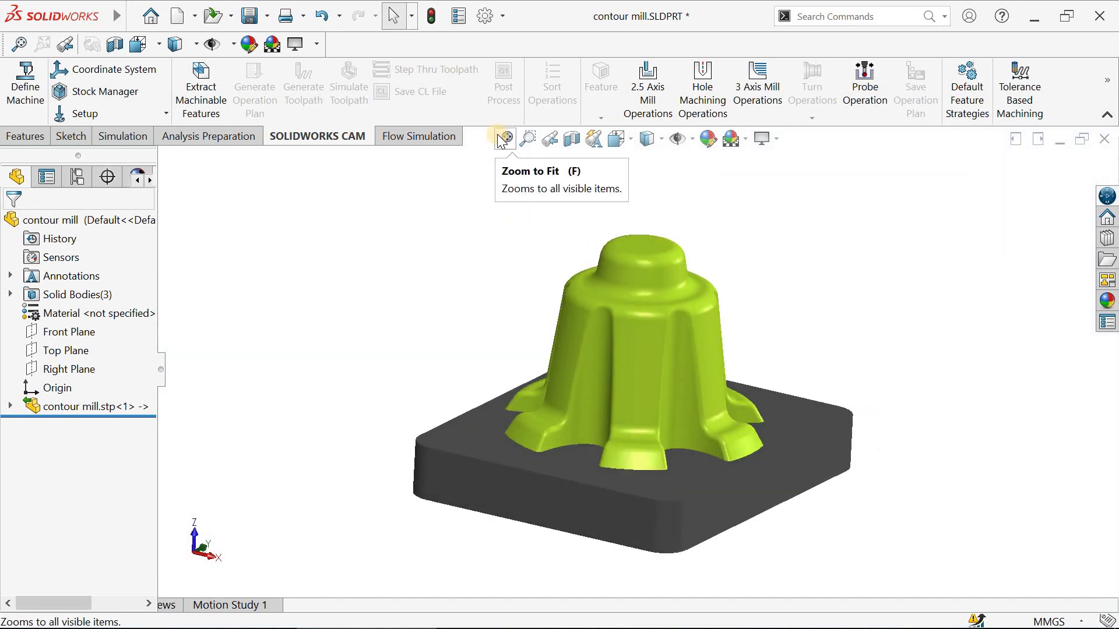
middle_drag(527, 226, 498, 155)
click(505, 147)
middle_drag(511, 222, 509, 148)
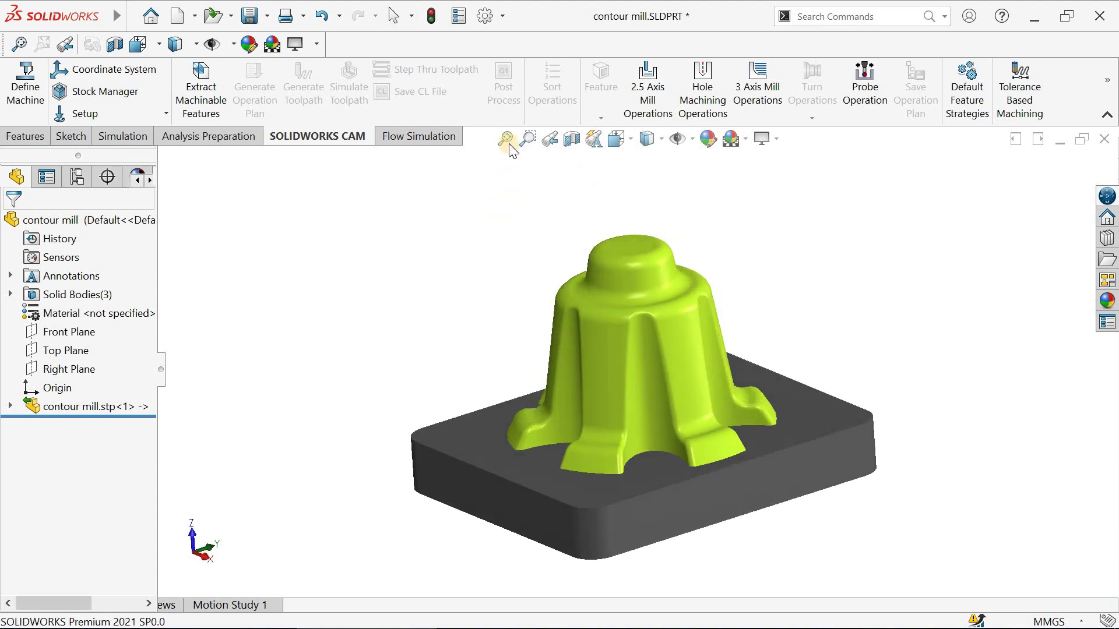
click(506, 140)
middle_drag(511, 212, 509, 197)
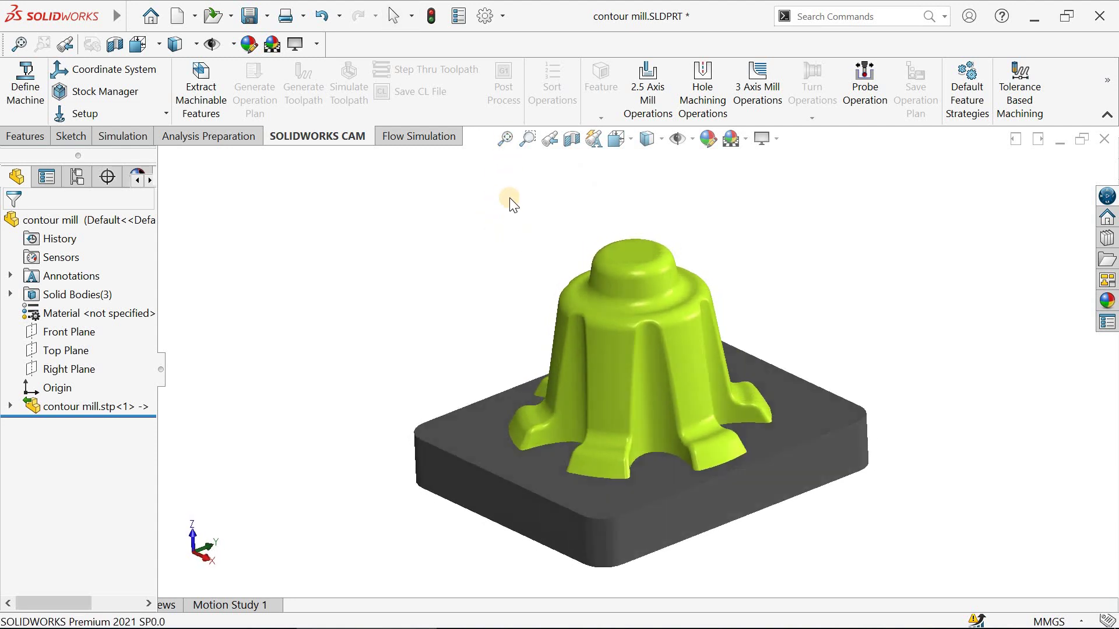
click(496, 141)
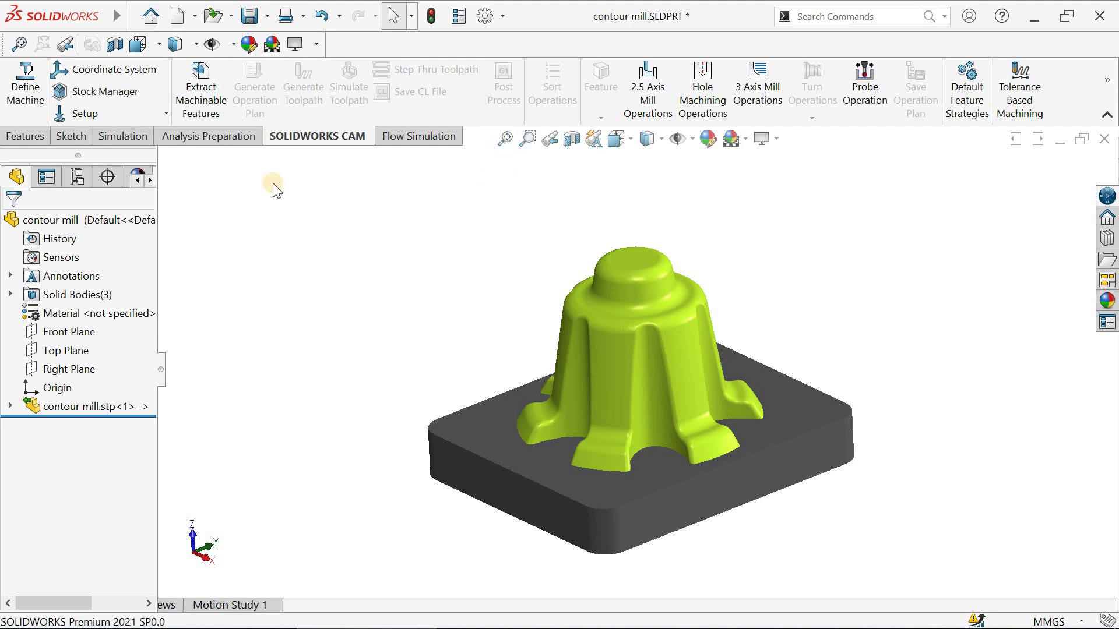
Define the machine as Mill - Metric and make Tool Crib 2 (Metric) its active tool crib.
click(18, 84)
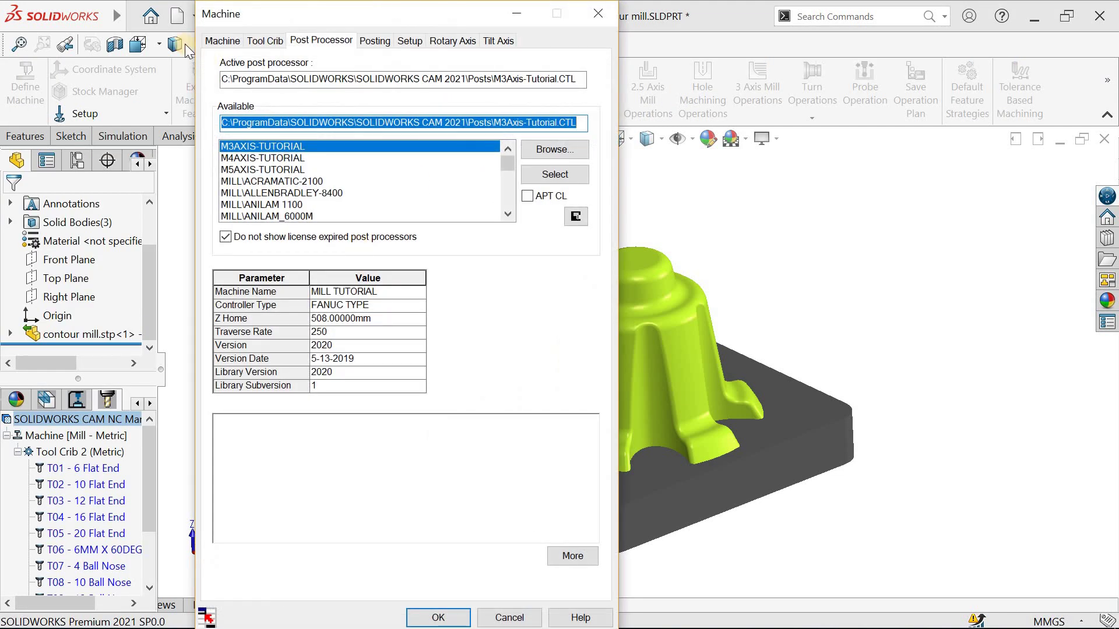
click(224, 40)
click(402, 85)
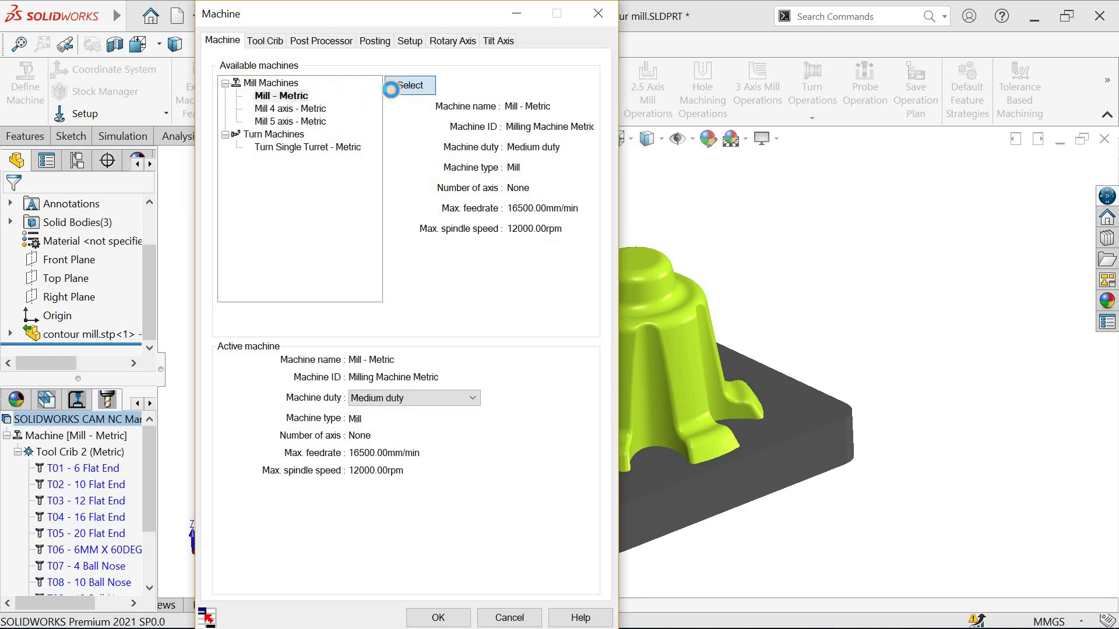
click(265, 41)
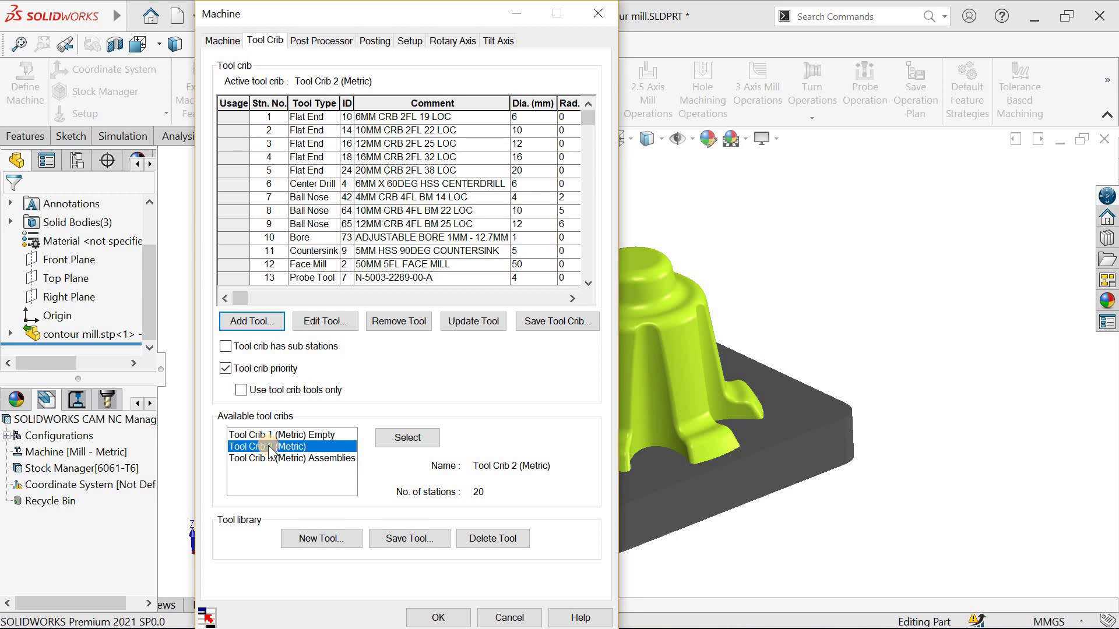
click(407, 438)
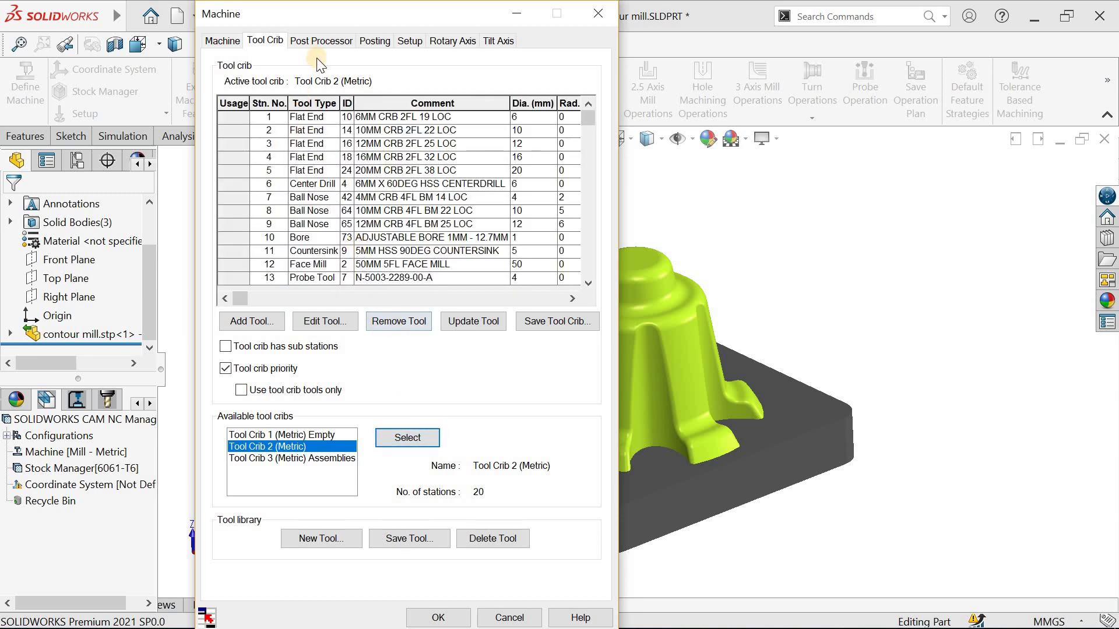
Make M3AXIS-TUTORIAL the active post processor and accept the machine definition.
click(317, 41)
click(286, 146)
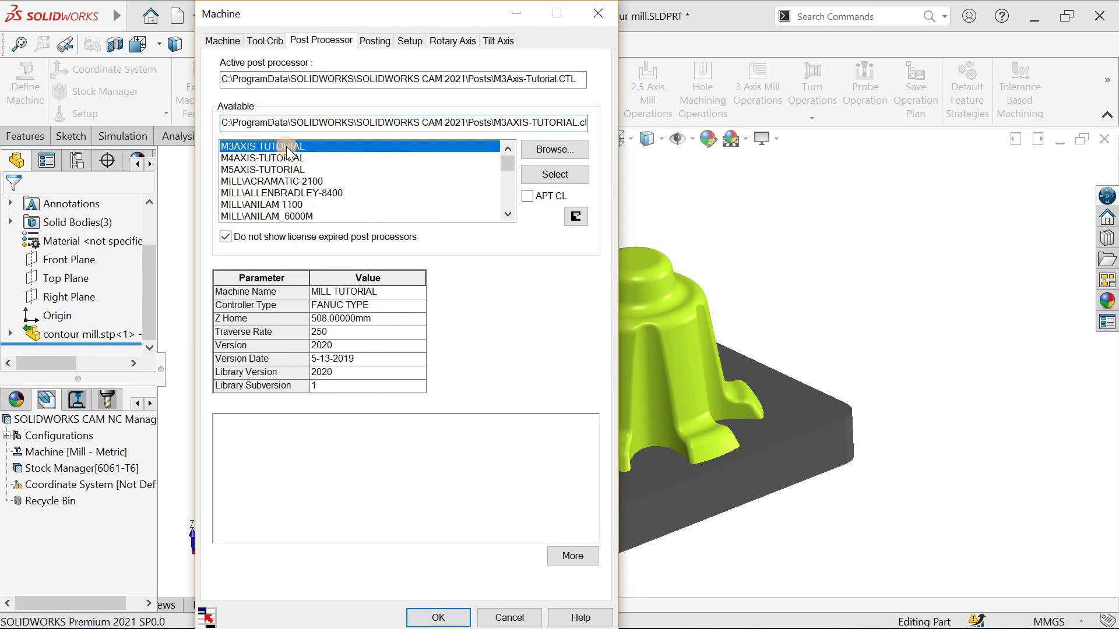
click(550, 173)
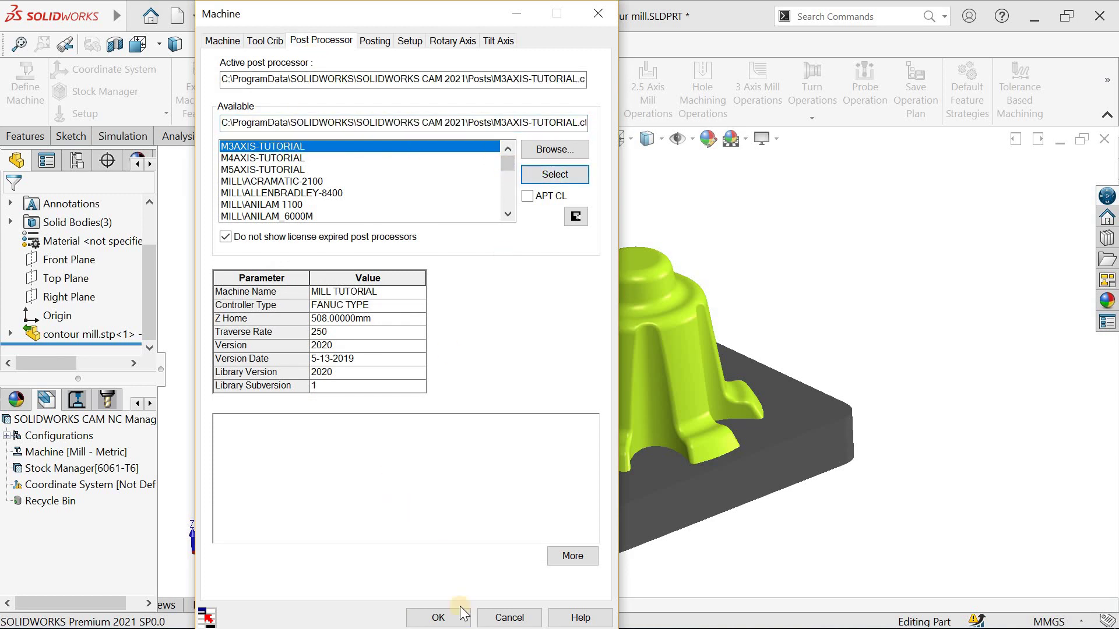
click(438, 618)
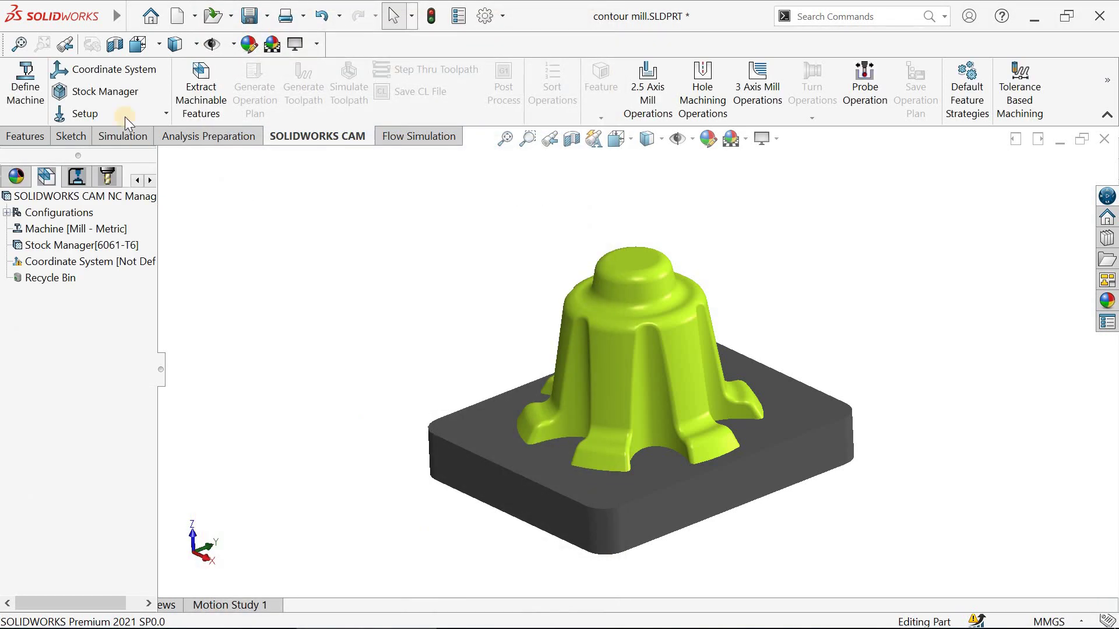
click(103, 74)
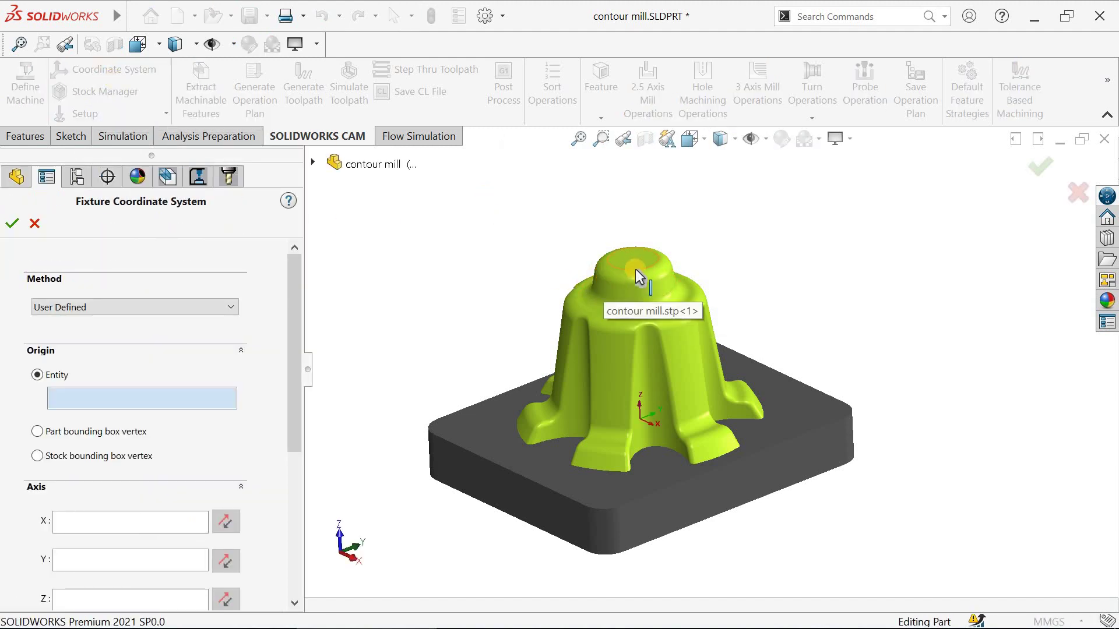
click(635, 270)
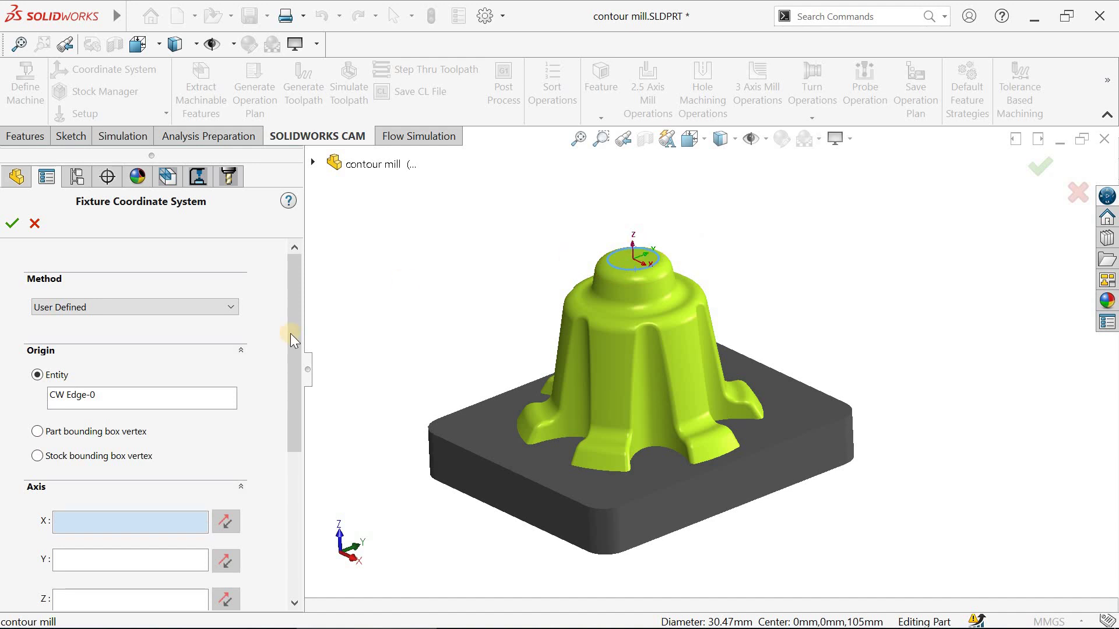
drag(292, 365, 285, 448)
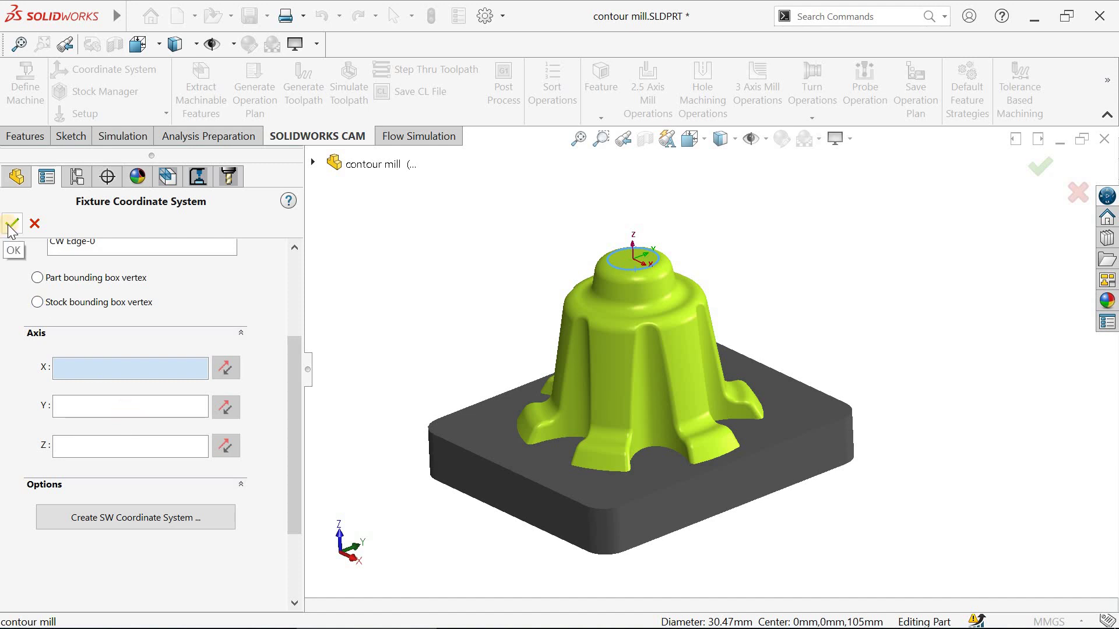
click(38, 302)
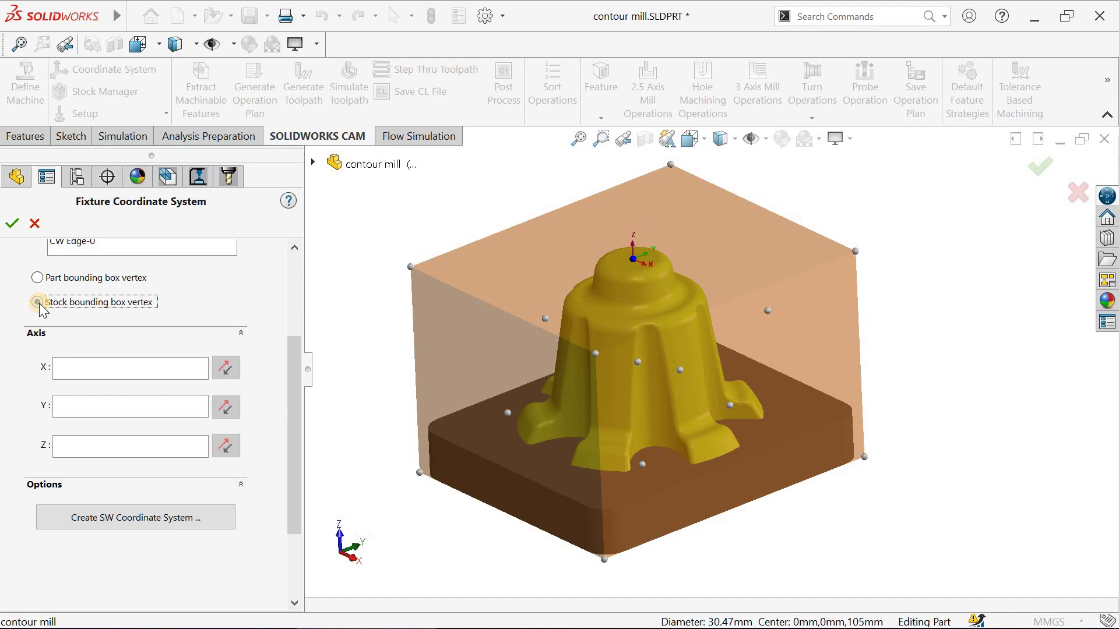
scroll(40, 303, up, 3)
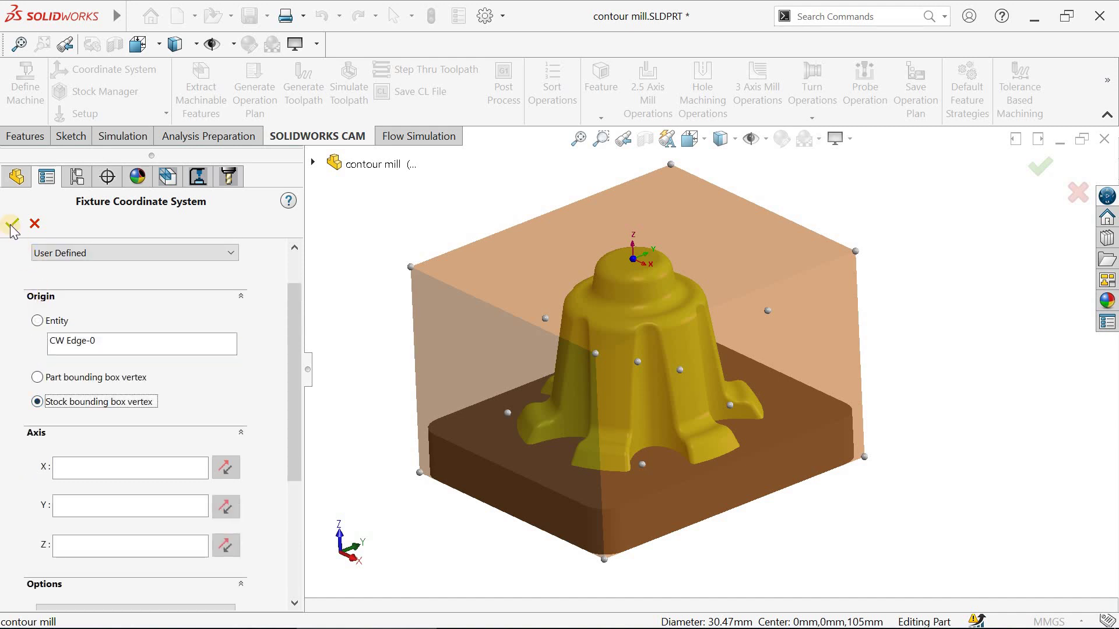
click(38, 378)
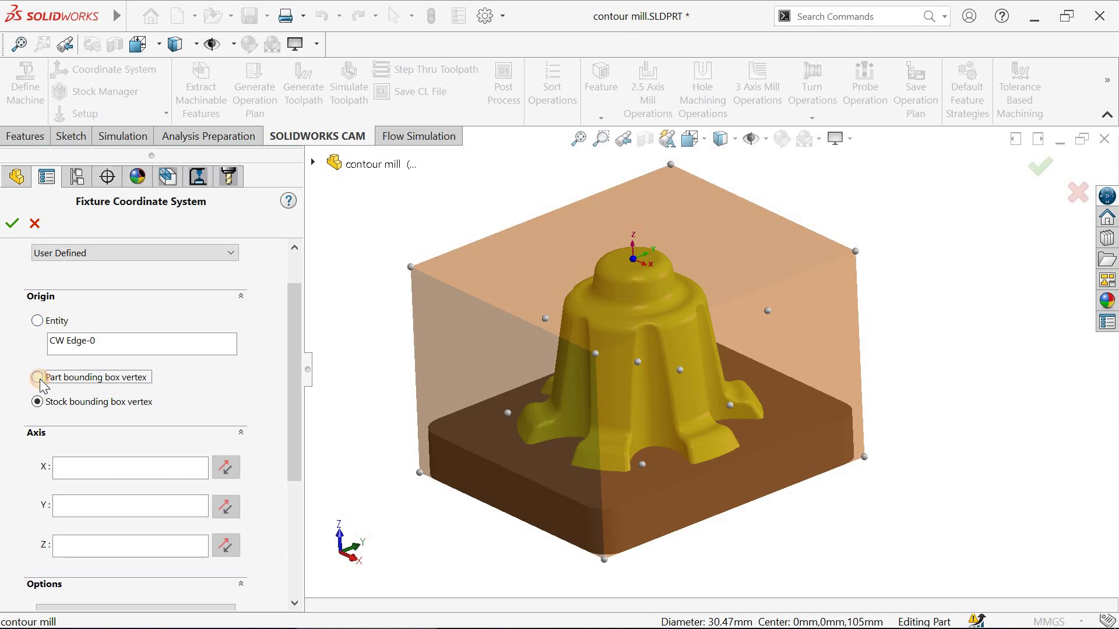
click(12, 223)
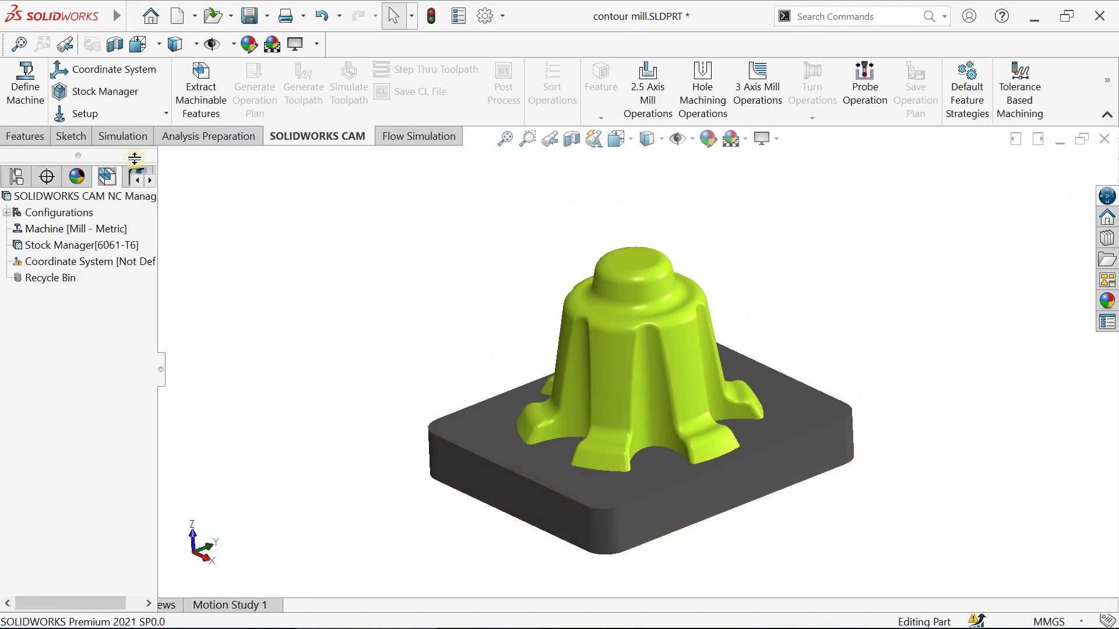
Define a user-defined fixture coordinate system with its origin on the circular edge of the green part's uppermost face.
click(97, 75)
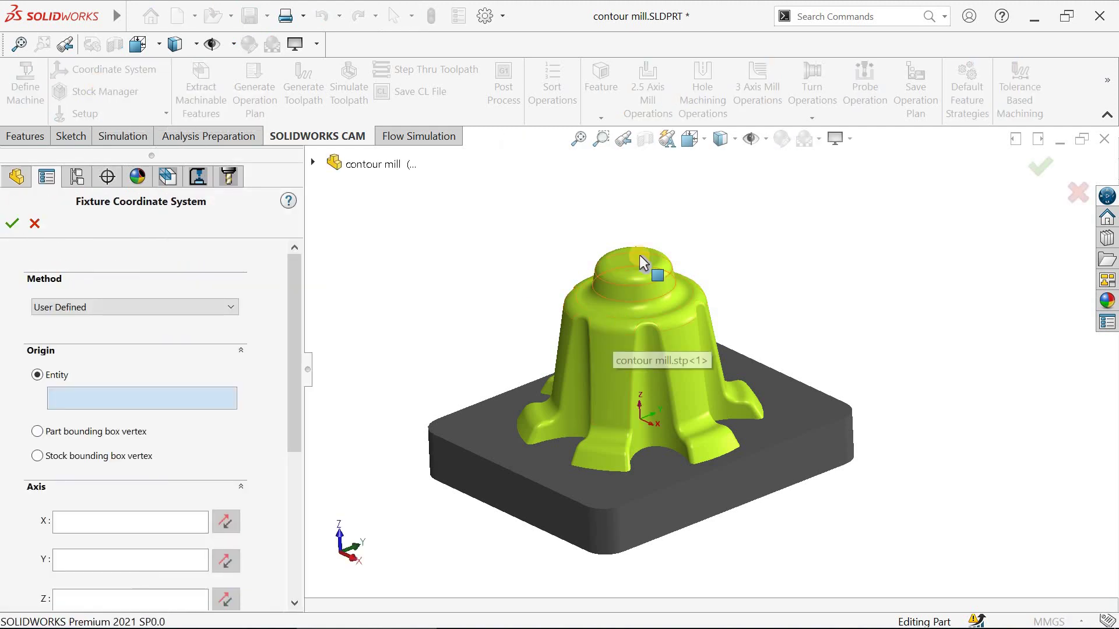
click(648, 267)
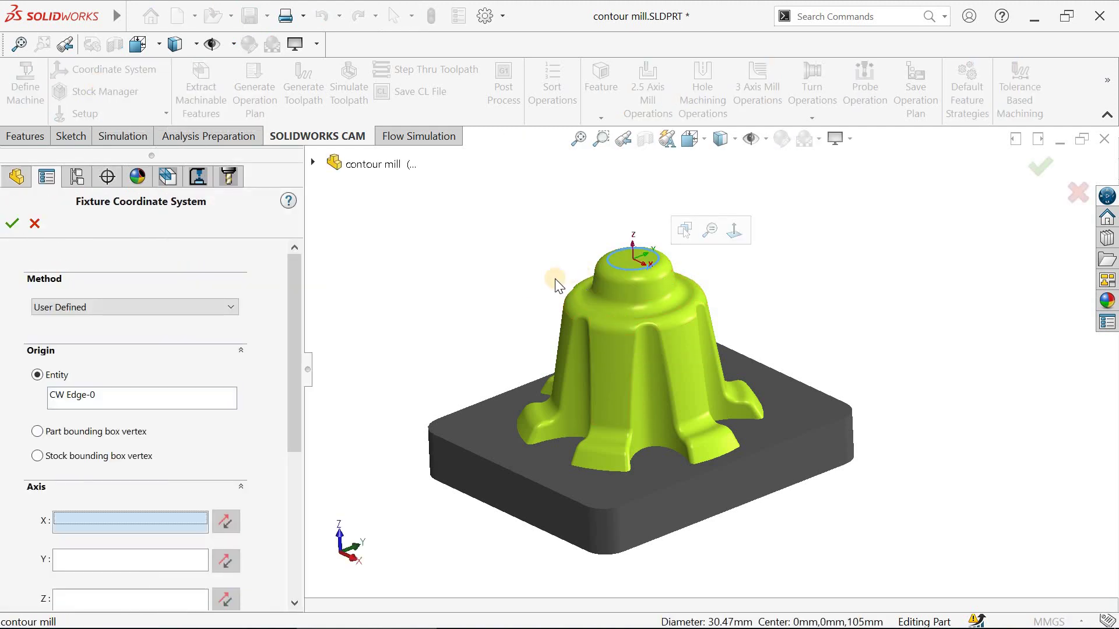
middle_drag(509, 279, 480, 263)
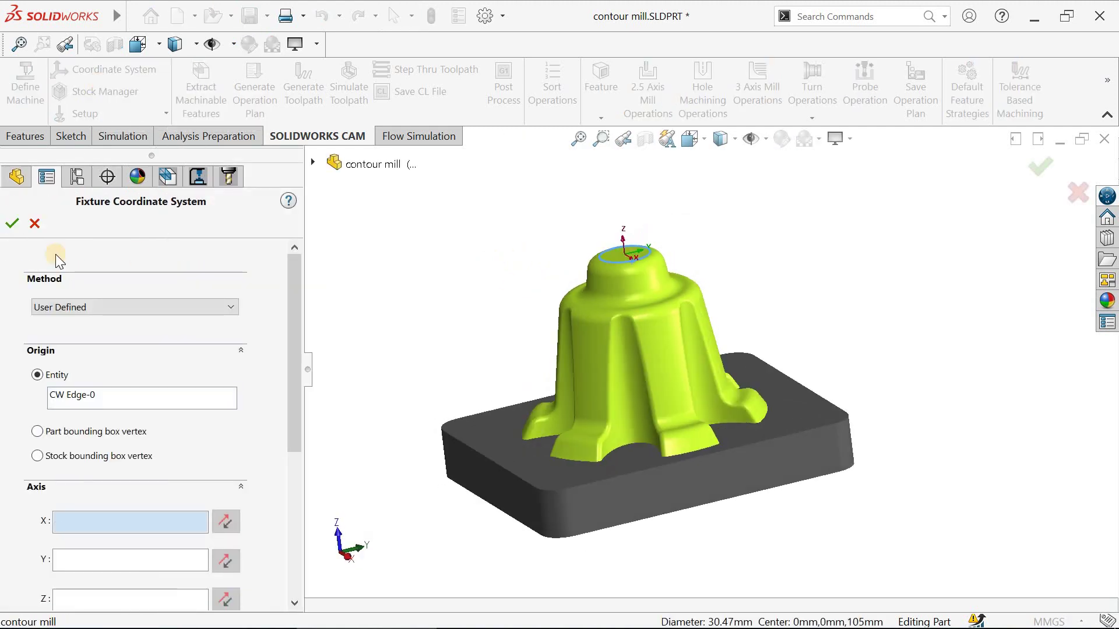
click(11, 223)
click(505, 146)
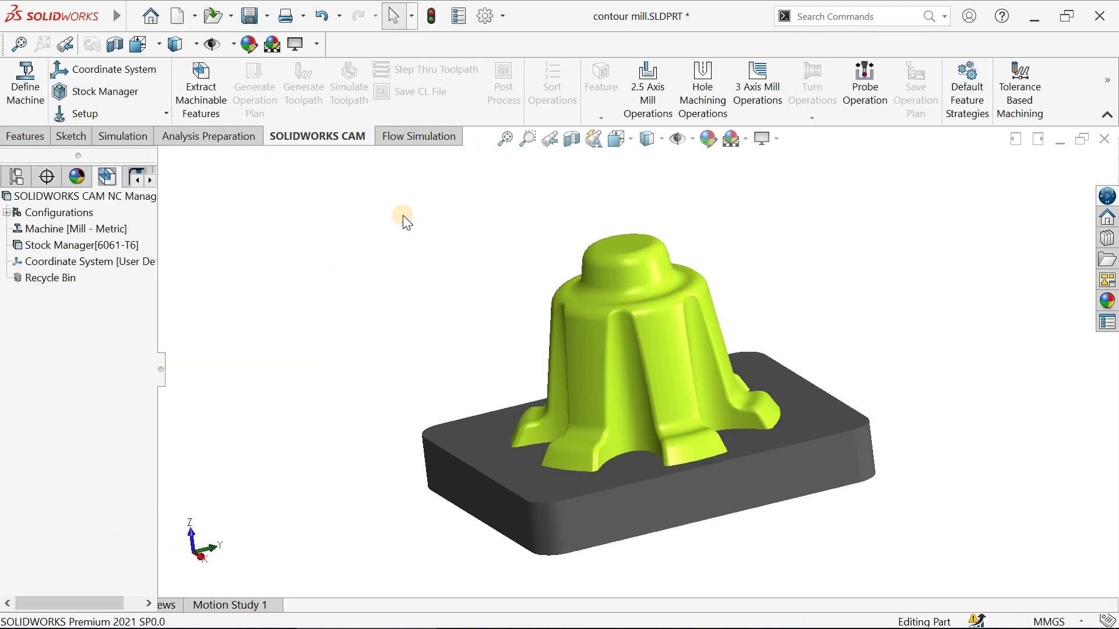
Define a cylindrical stock around the part with a diameter of 150 mm.
click(99, 91)
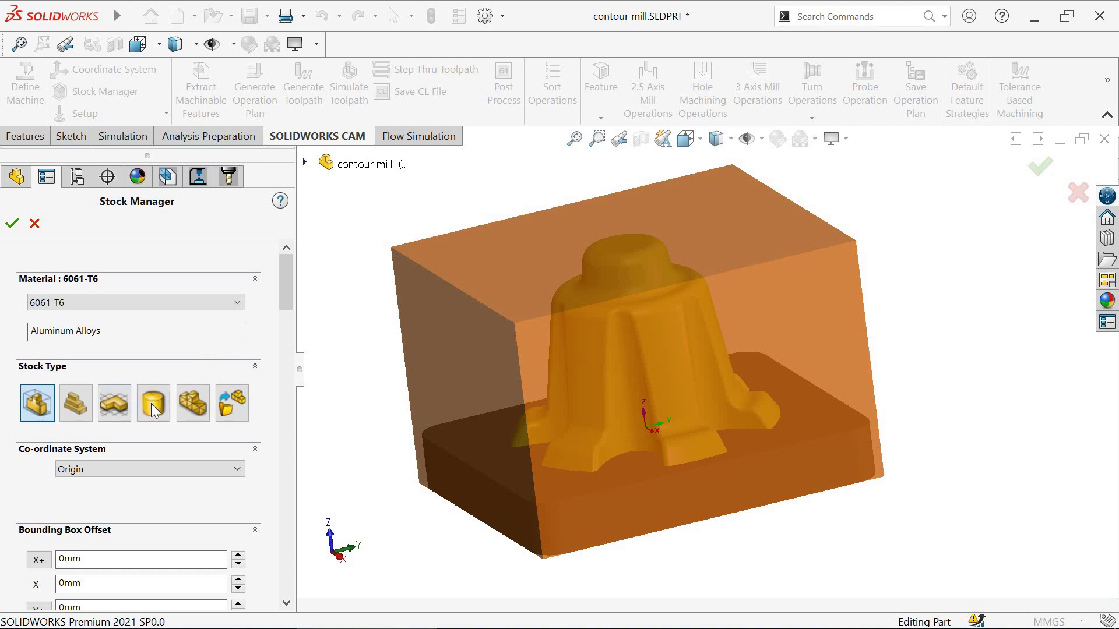
click(153, 404)
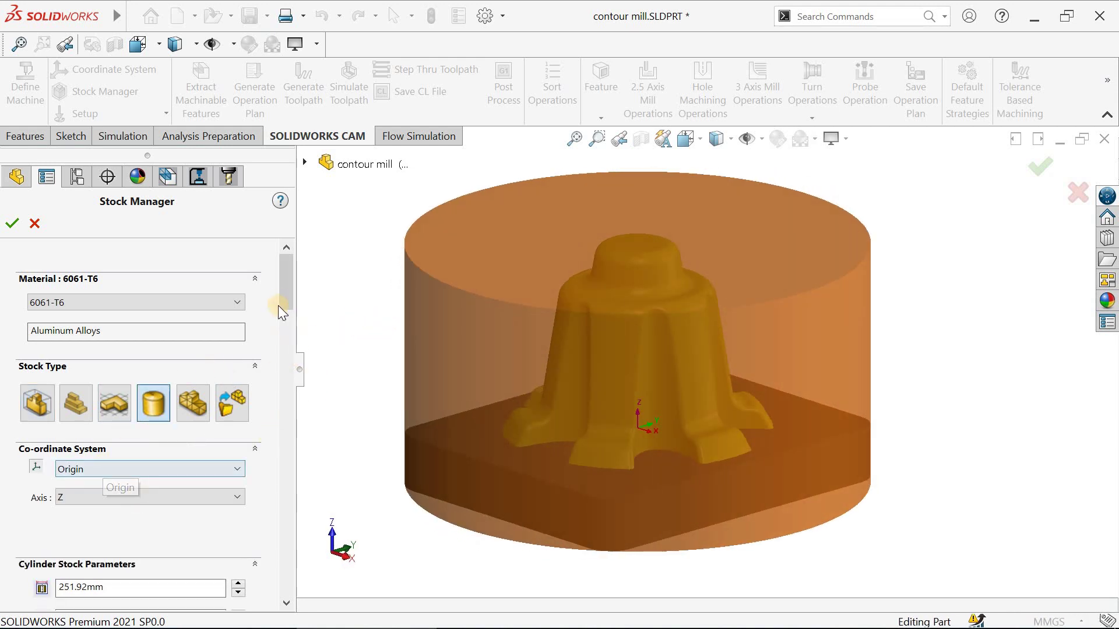
drag(285, 339, 288, 332)
drag(123, 306, 7, 306)
text(150)
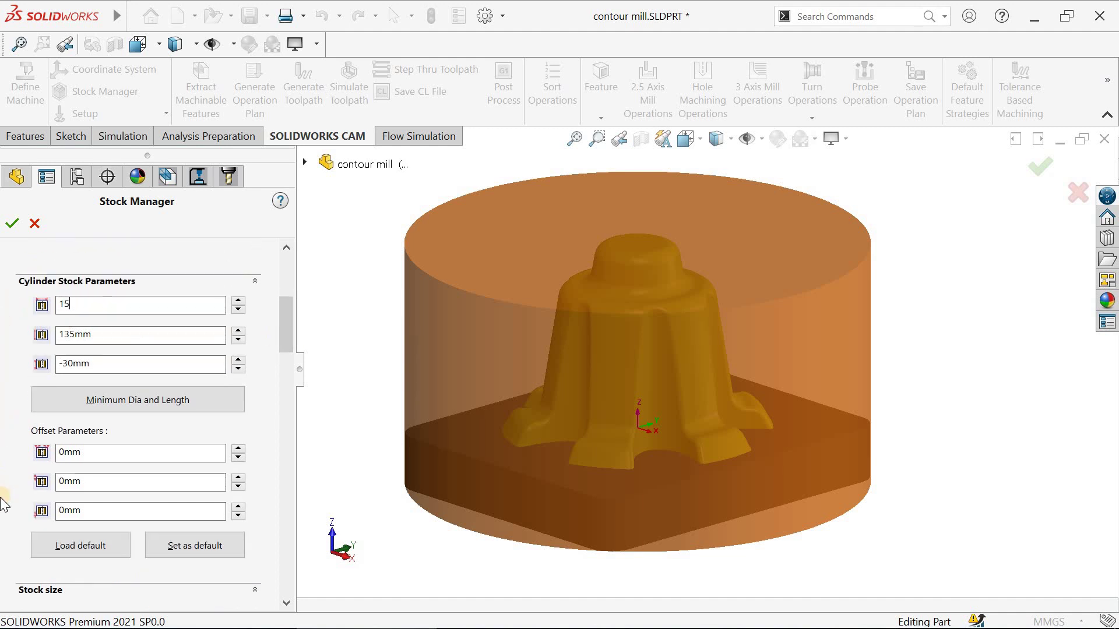
click(374, 211)
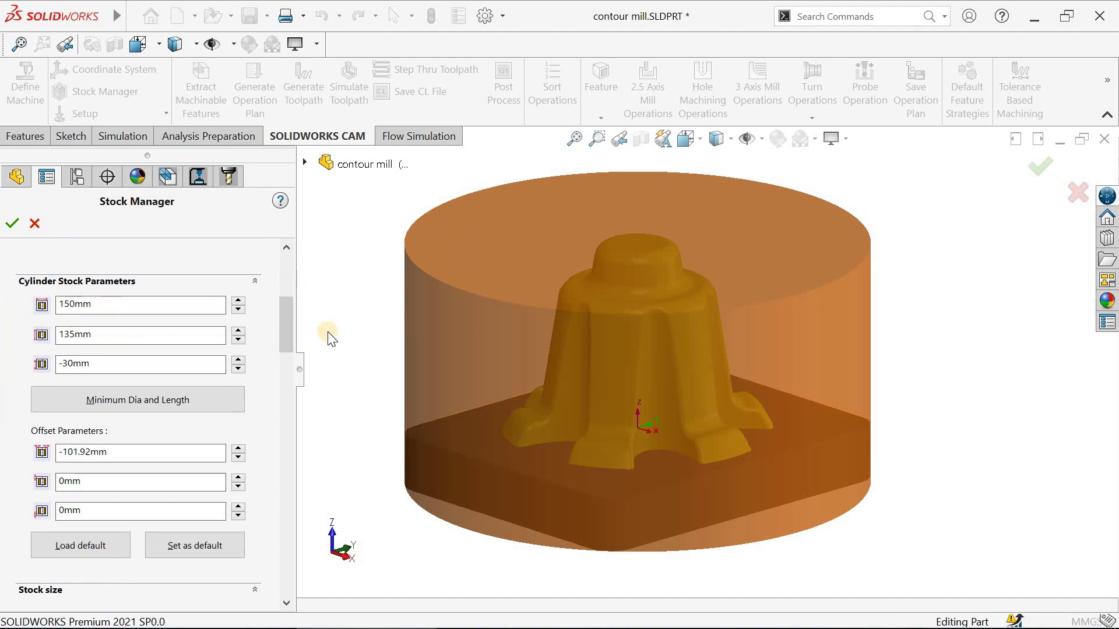
middle_drag(362, 344, 380, 423)
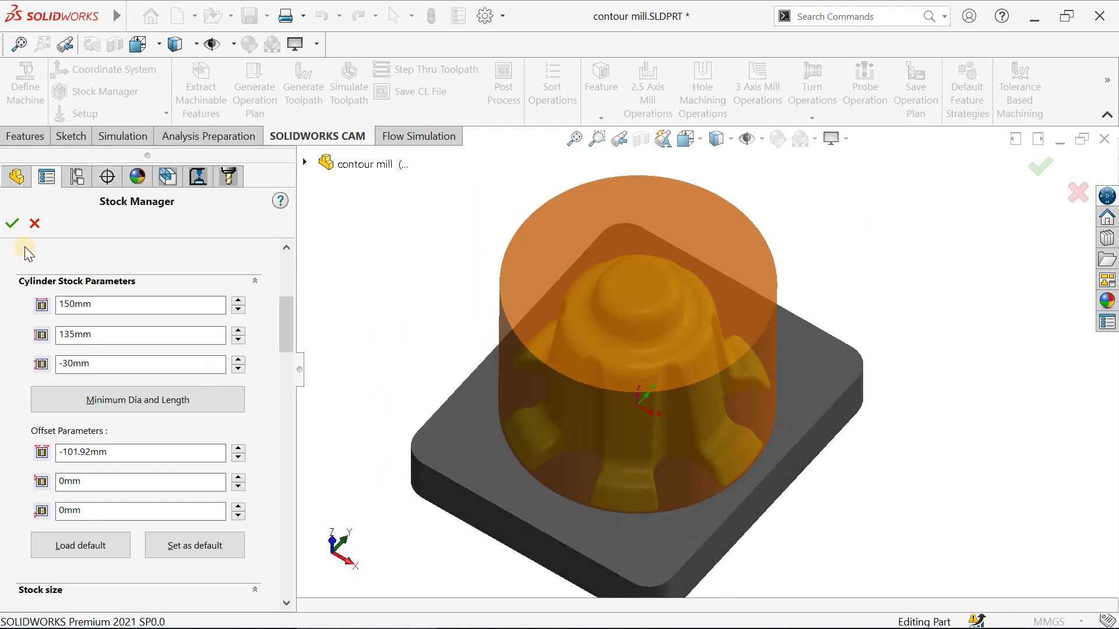
click(13, 226)
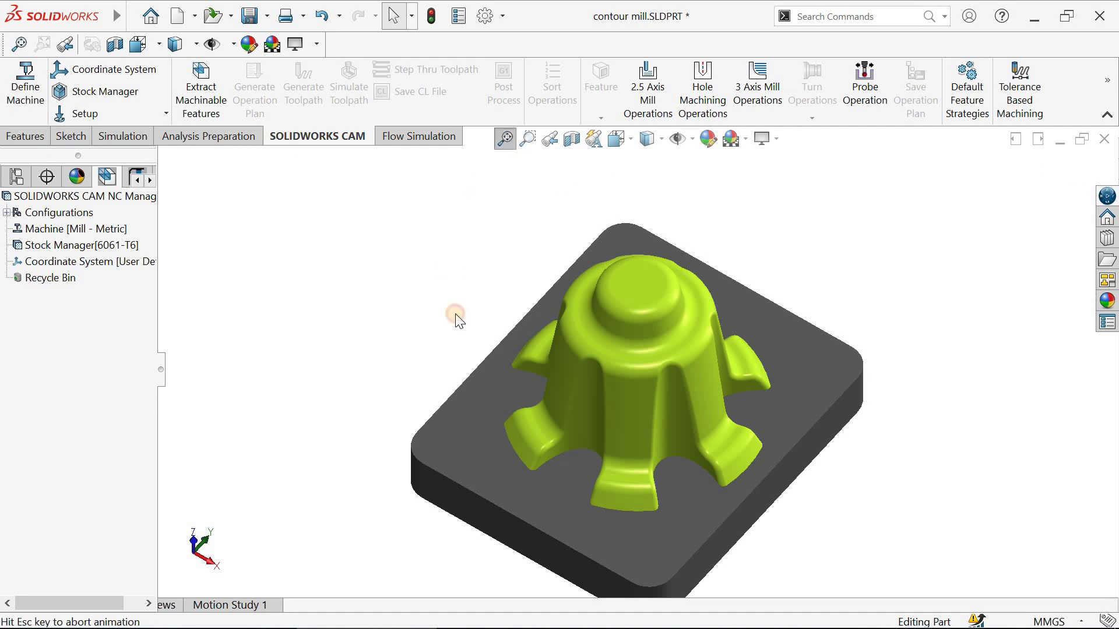
click(505, 139)
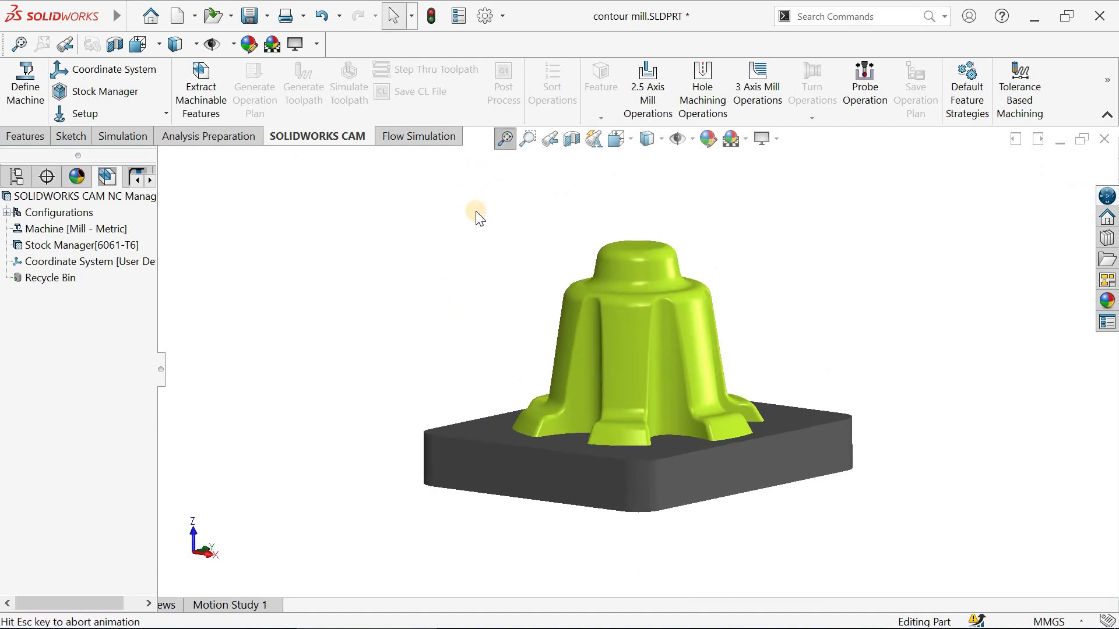
Start a mill setup and replace its Front Plane entity with the green part's uppermost flat face.
click(158, 116)
click(122, 140)
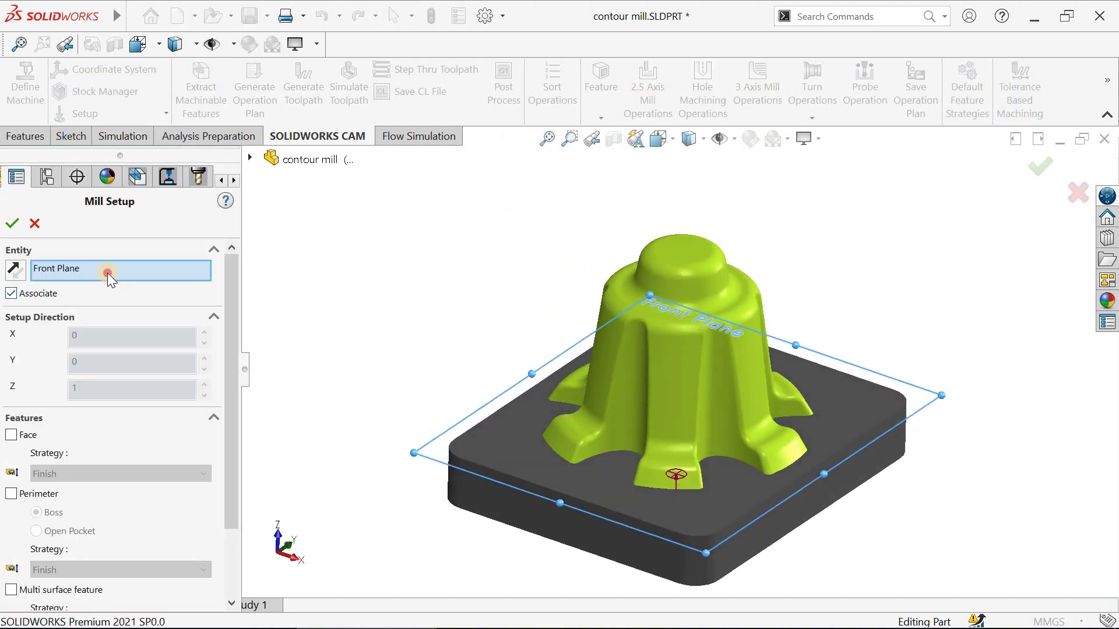
click(107, 271)
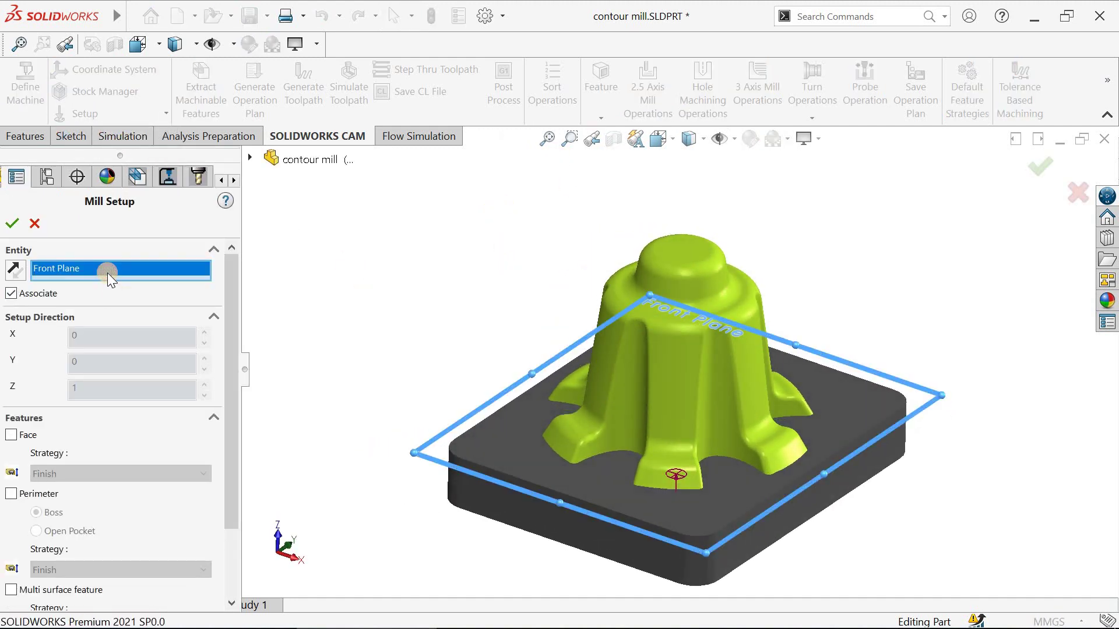
click(686, 261)
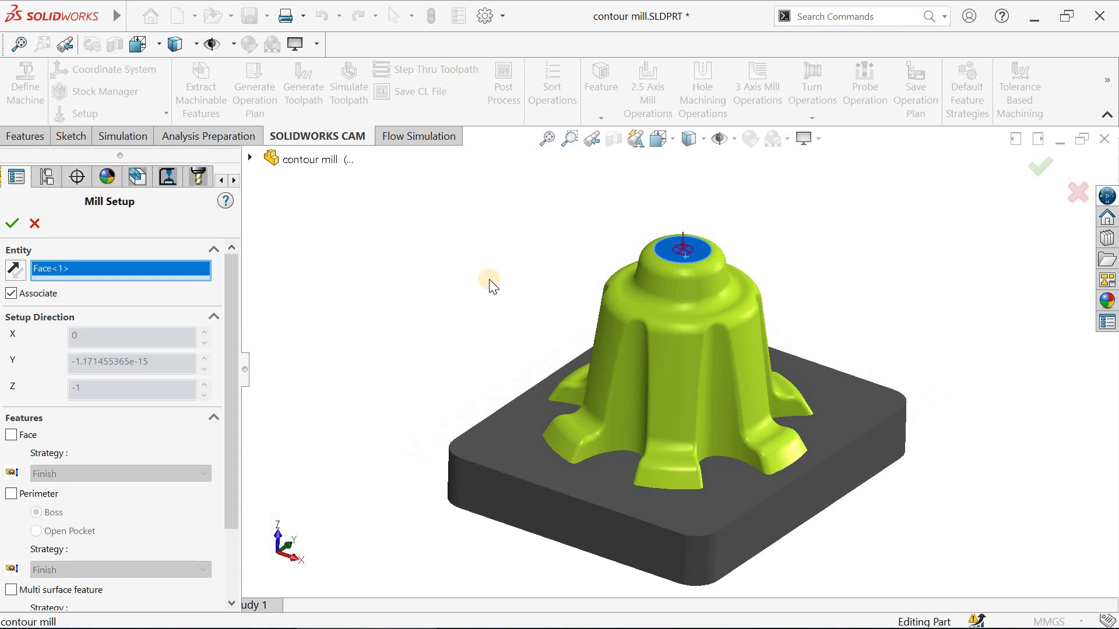
click(546, 140)
middle_drag(522, 239, 508, 228)
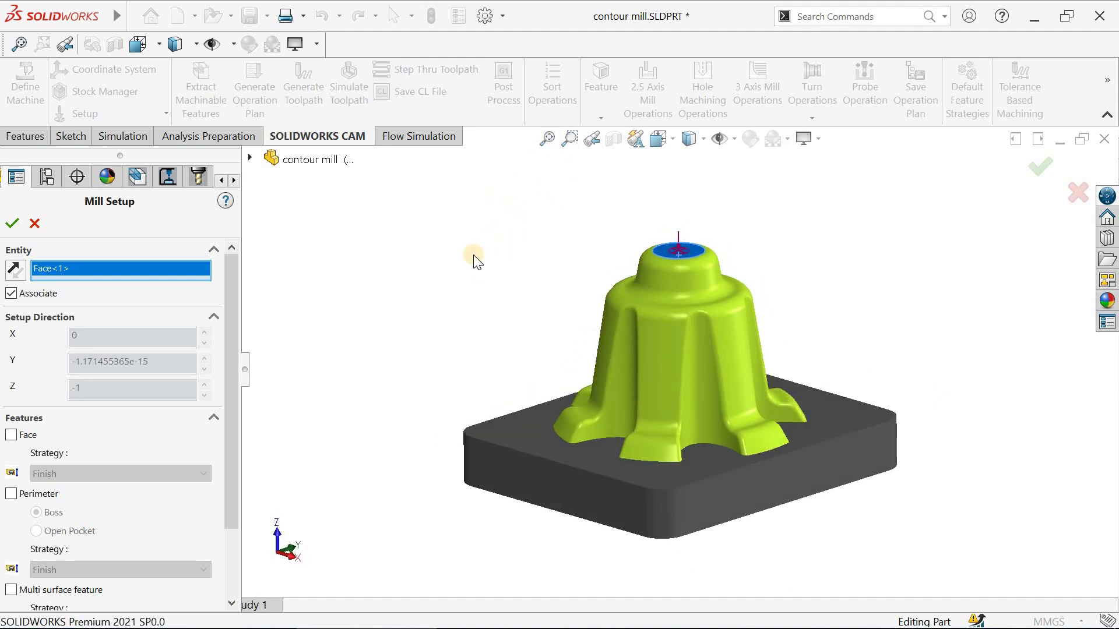
click(546, 140)
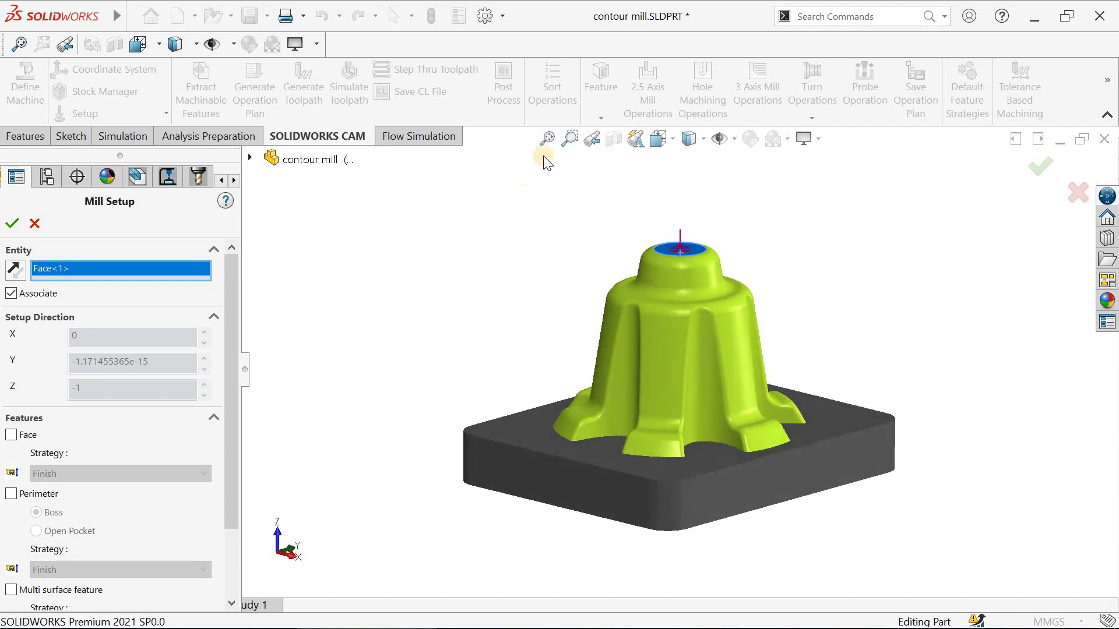
middle_drag(507, 224, 511, 240)
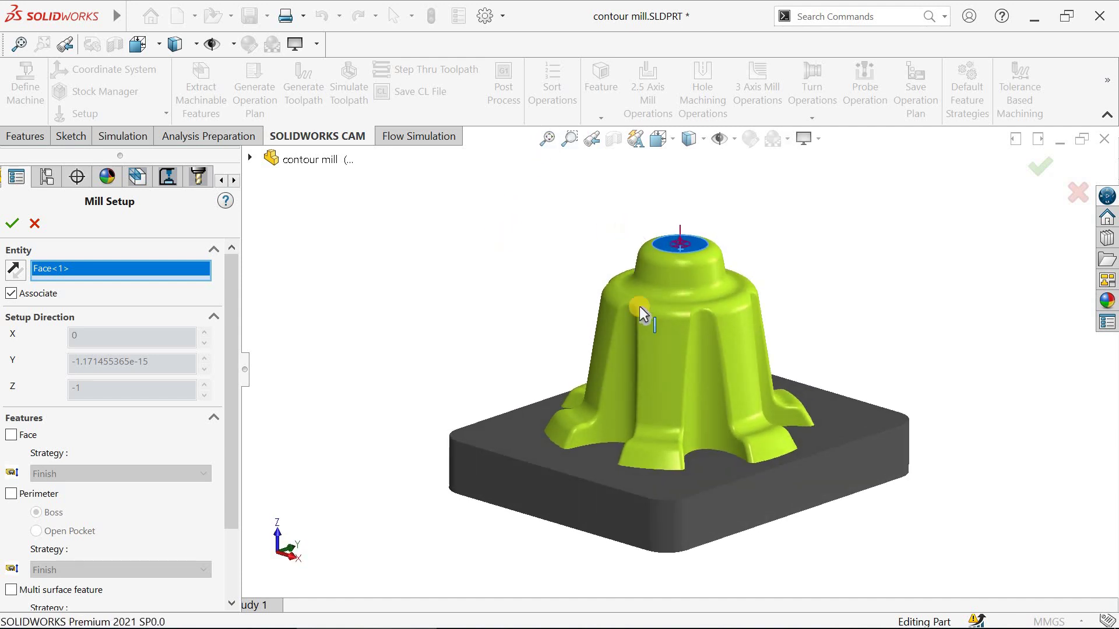
click(546, 140)
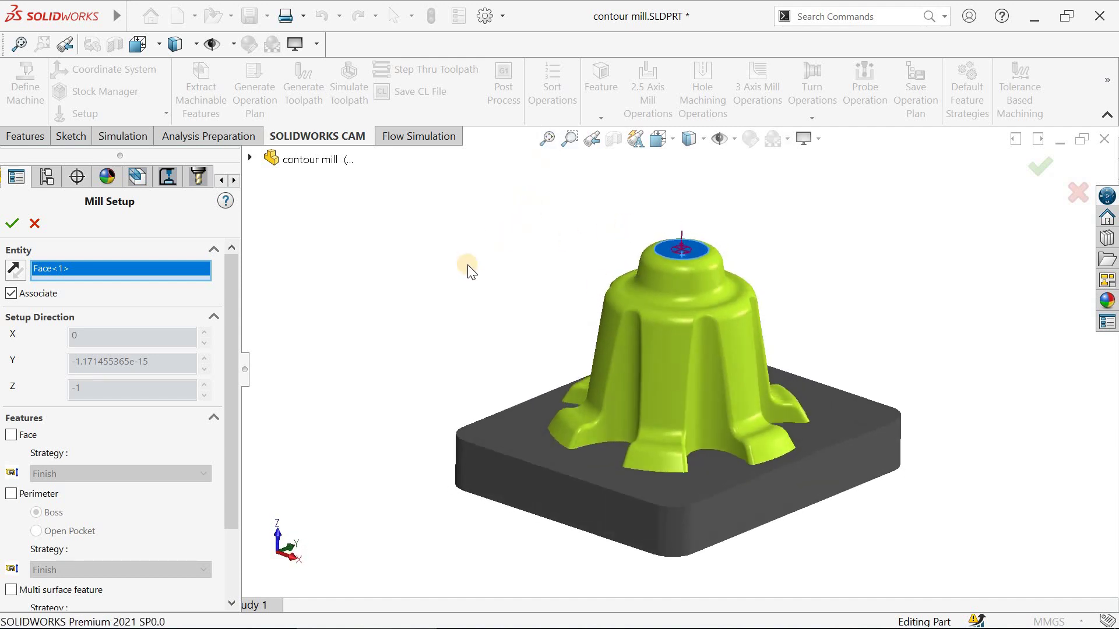
Postpone the Windows restart by an hour and create the mill setup with a multi surface feature using the Area Clearance, Z Level strategy.
scroll(225, 344, down, 1)
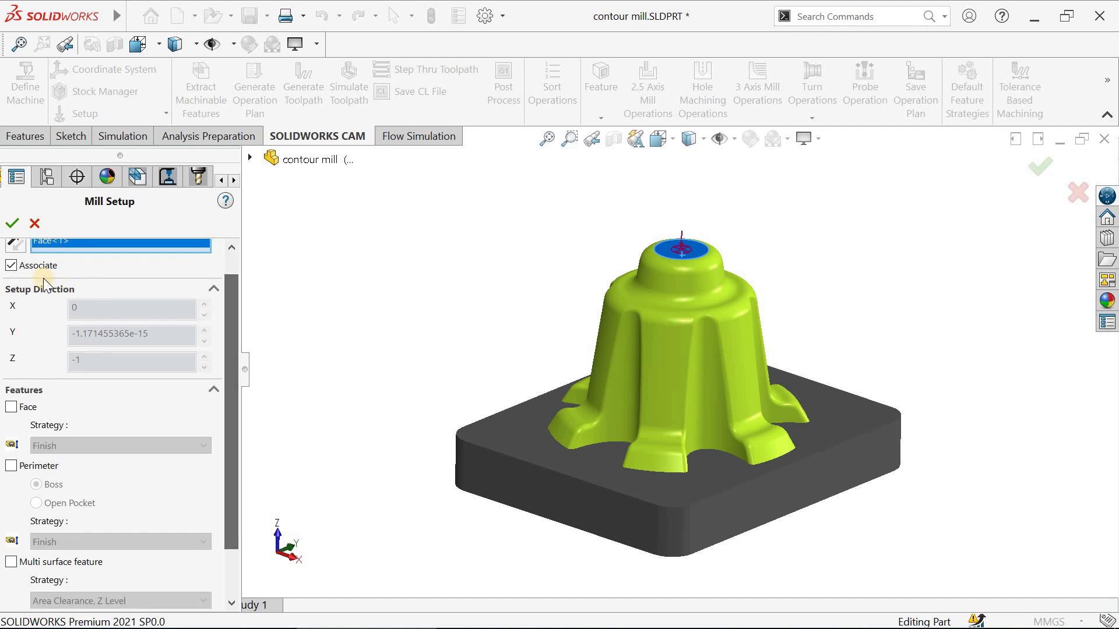
click(12, 267)
scroll(220, 368, down, 1)
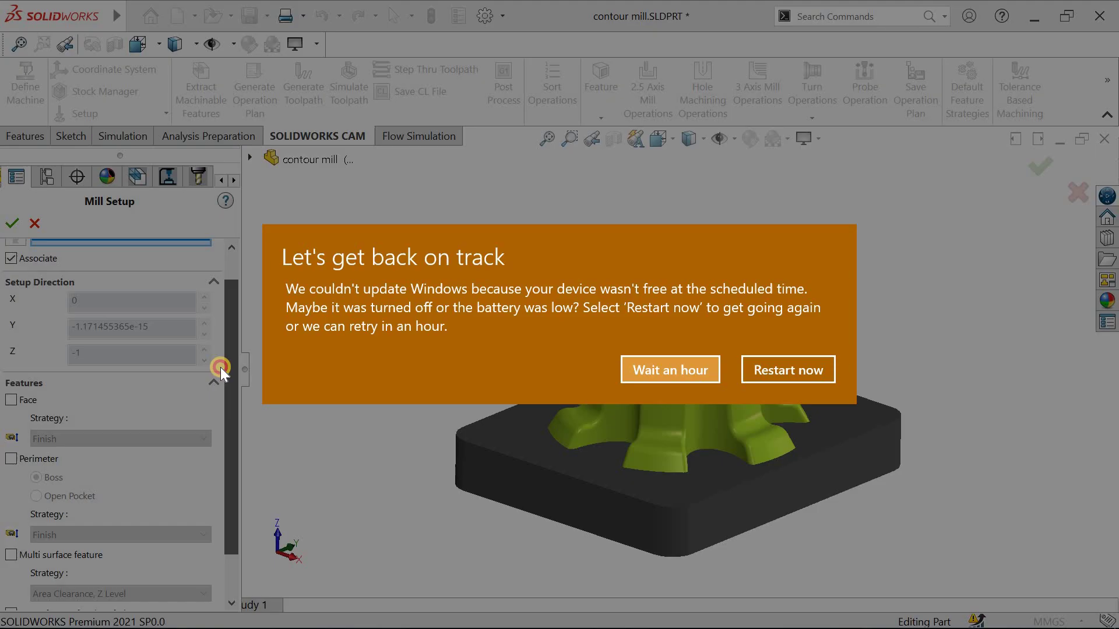
click(641, 369)
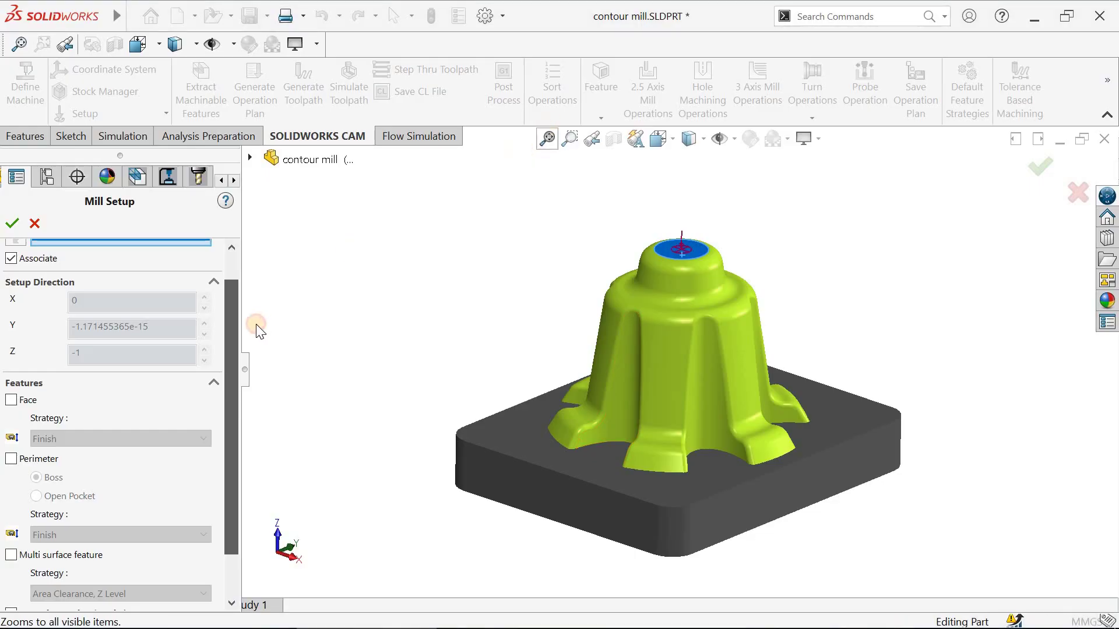
scroll(227, 379, down, 2)
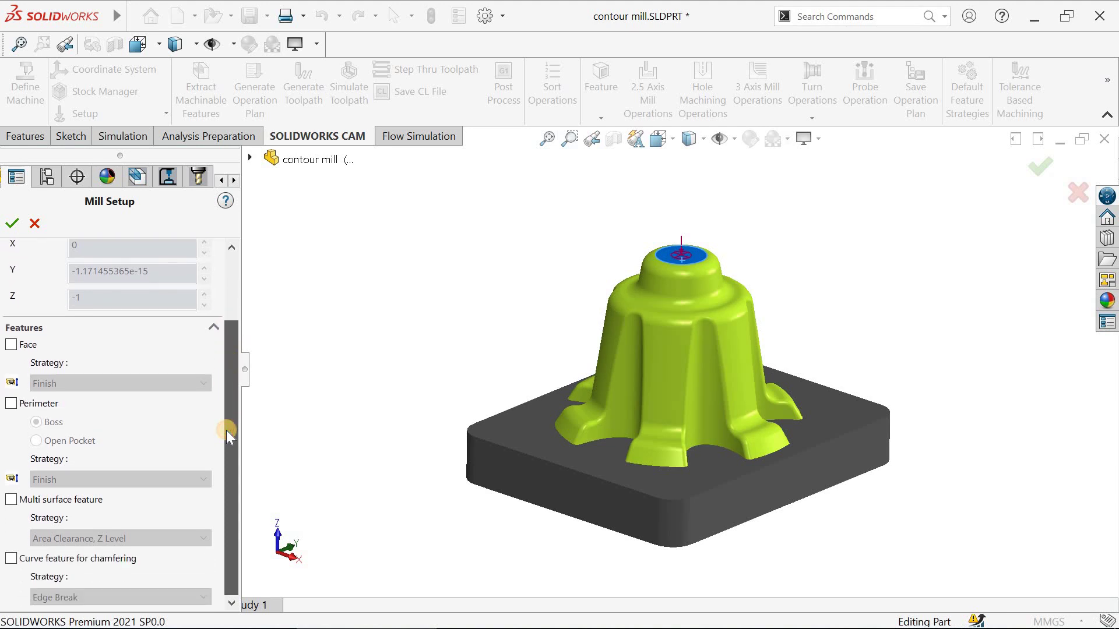
click(11, 501)
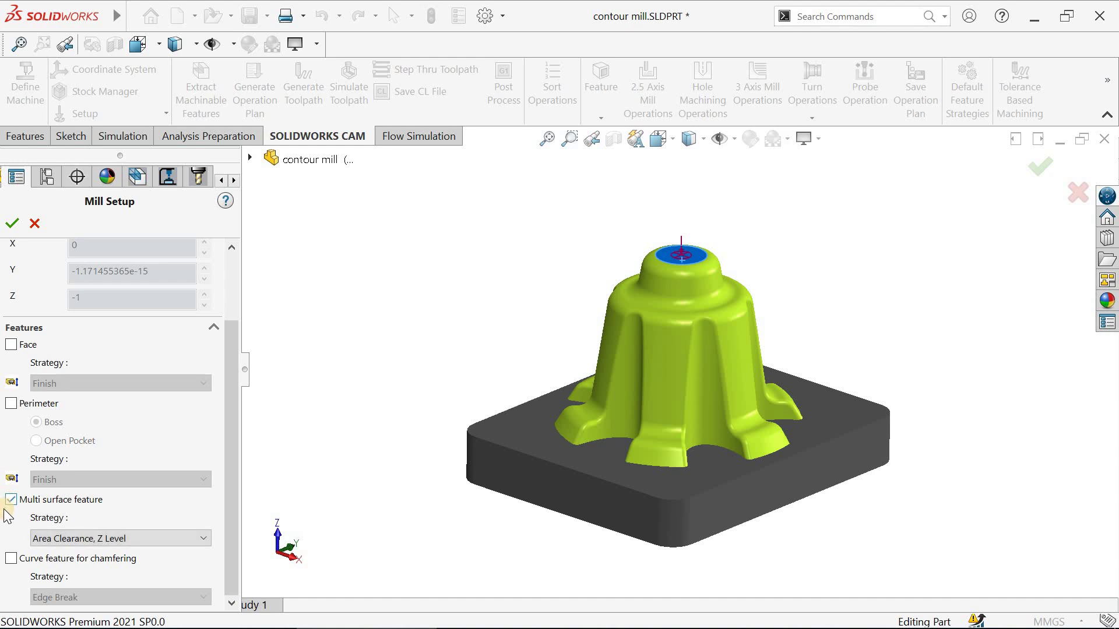
click(50, 539)
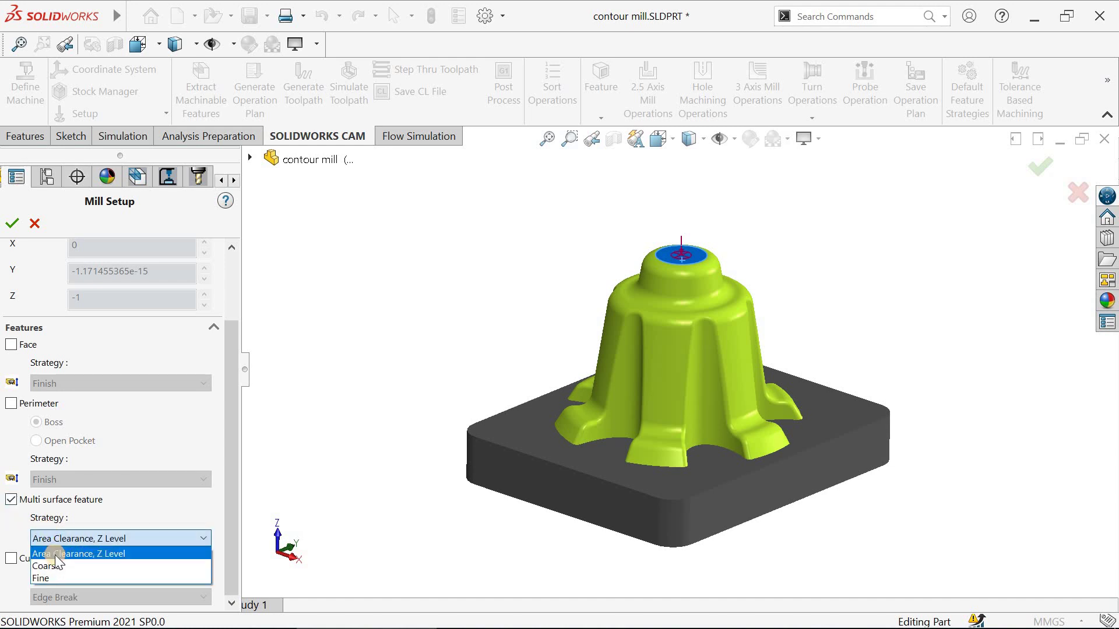
click(55, 555)
click(11, 231)
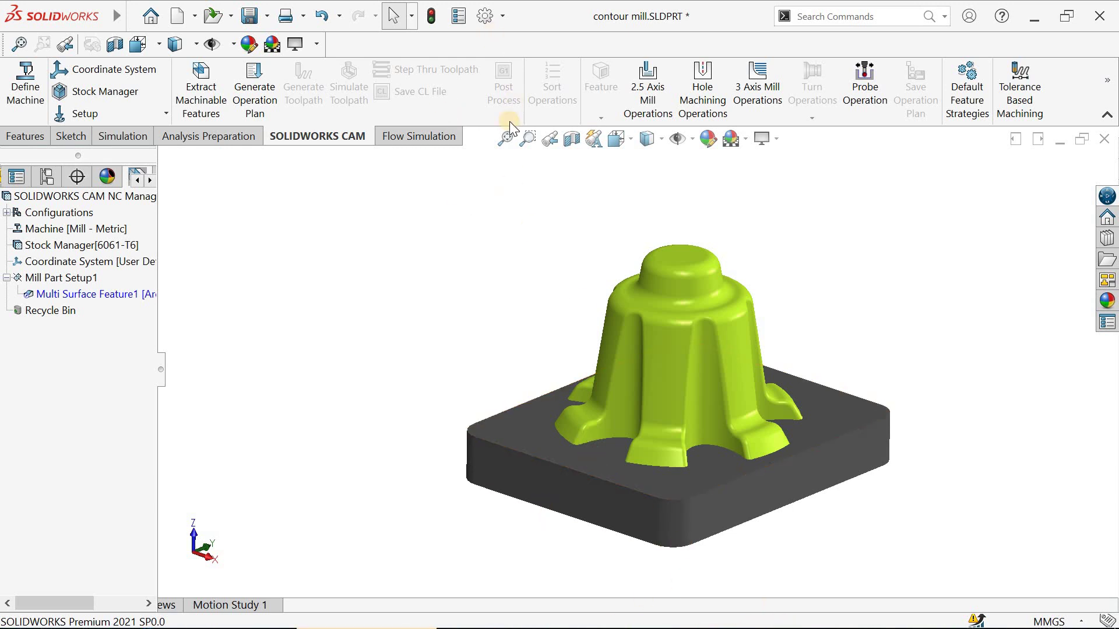
Extract the part's machinable features and generate the operation plan for them.
click(503, 138)
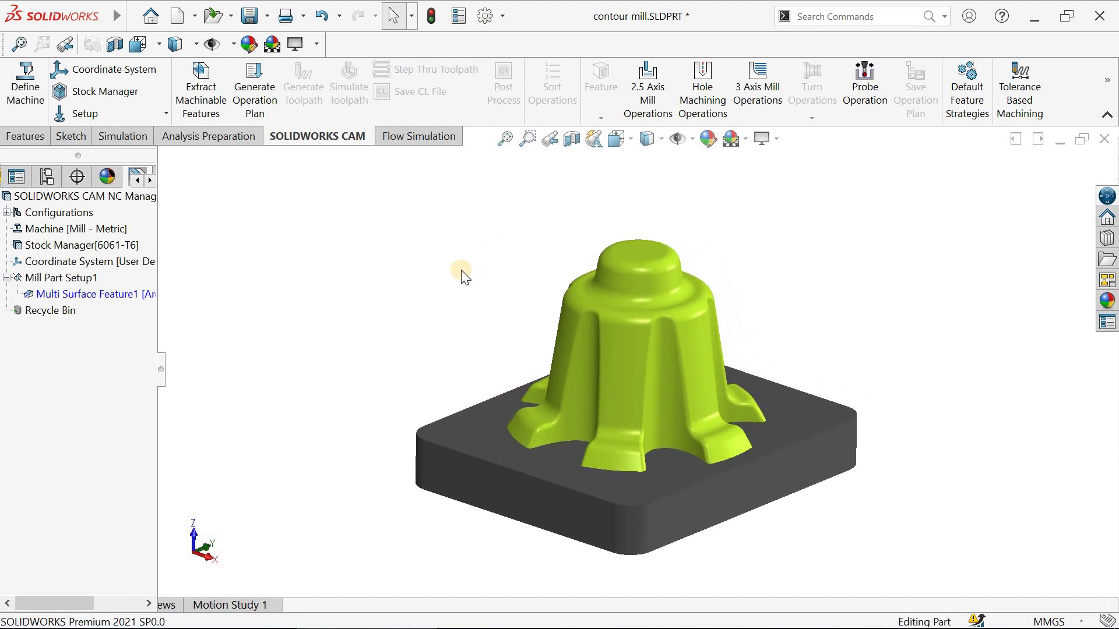
click(211, 100)
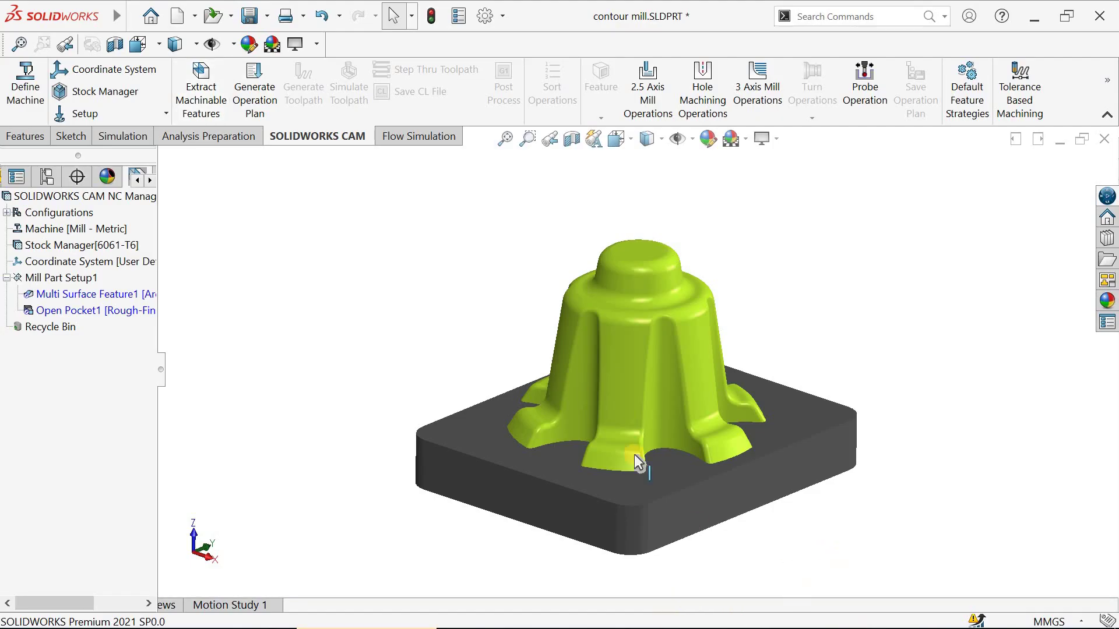
click(267, 103)
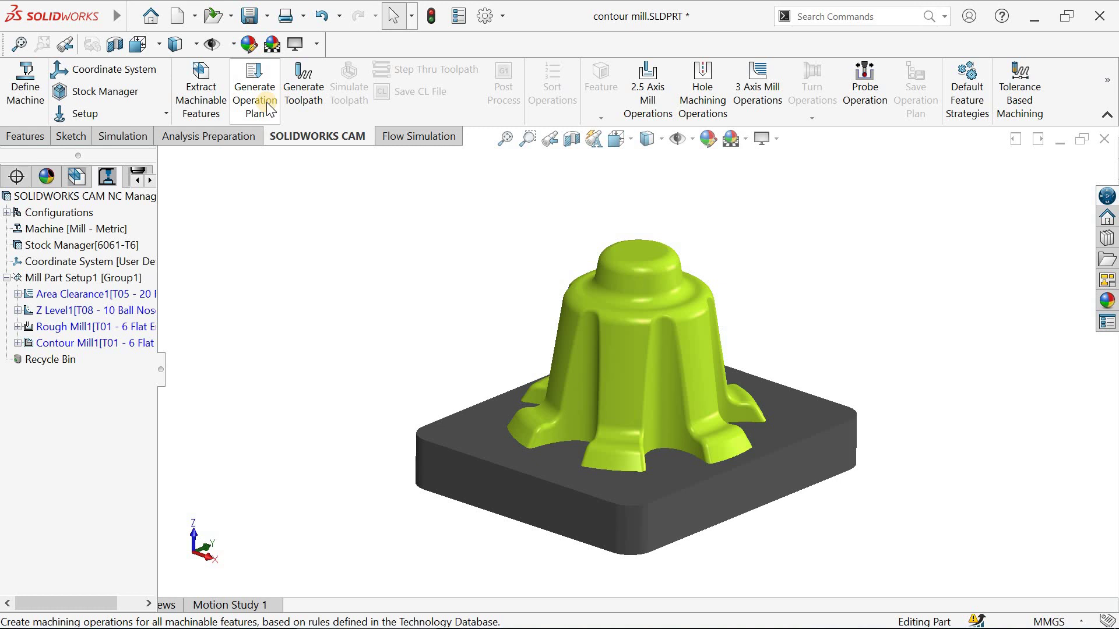
Review the Area Clearance, Z Level, Rough Mill and Contour Mill operations and generate the toolpaths.
click(80, 291)
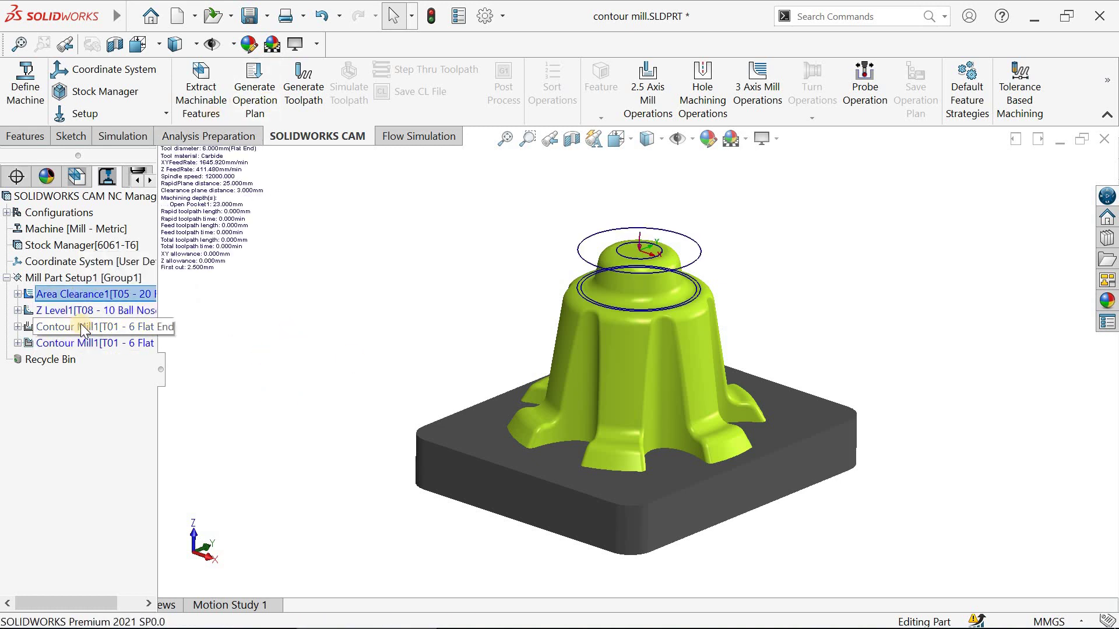
click(88, 312)
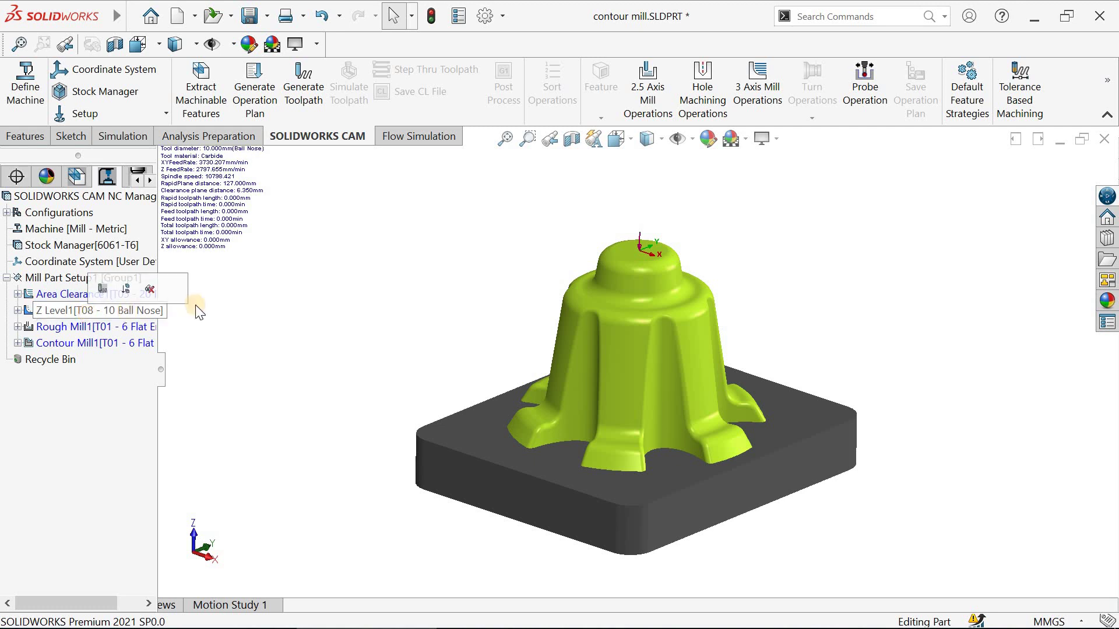
click(88, 330)
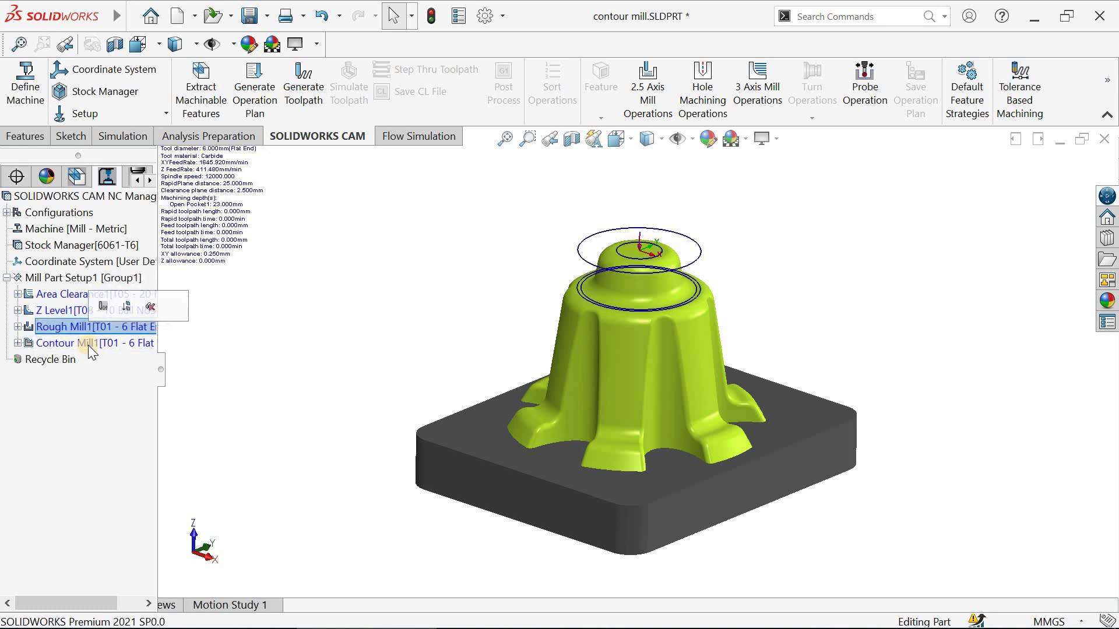
click(90, 345)
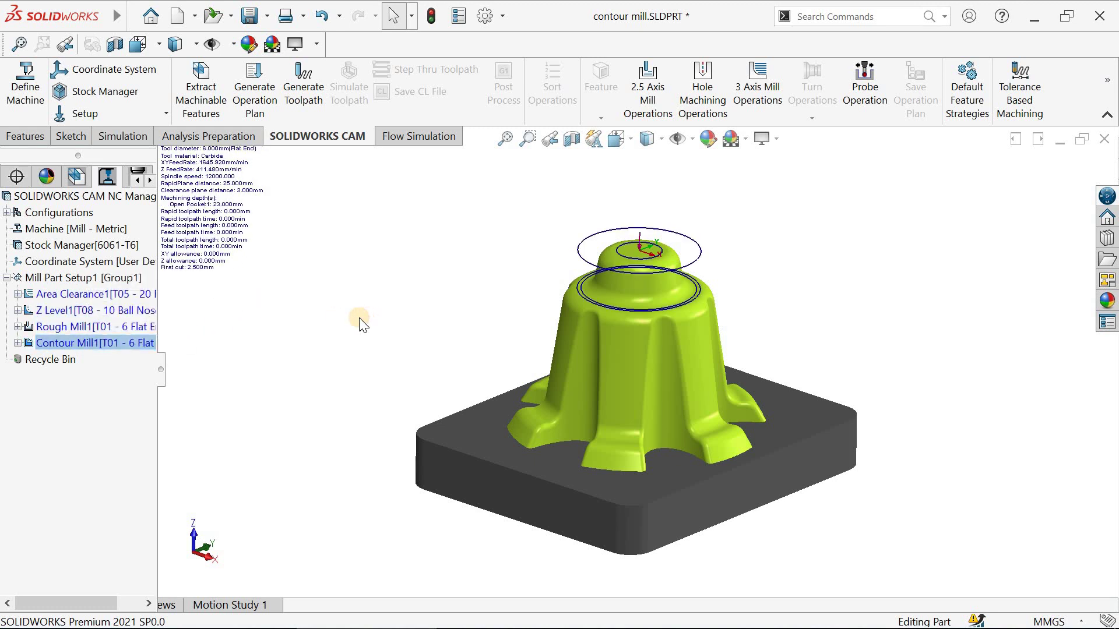
click(302, 97)
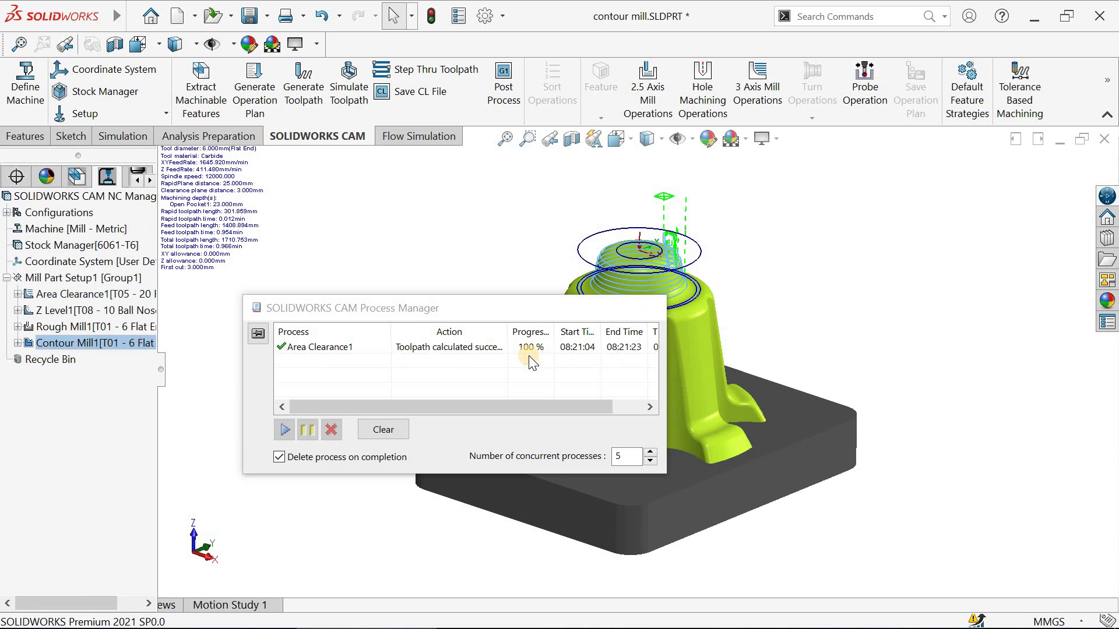
click(505, 144)
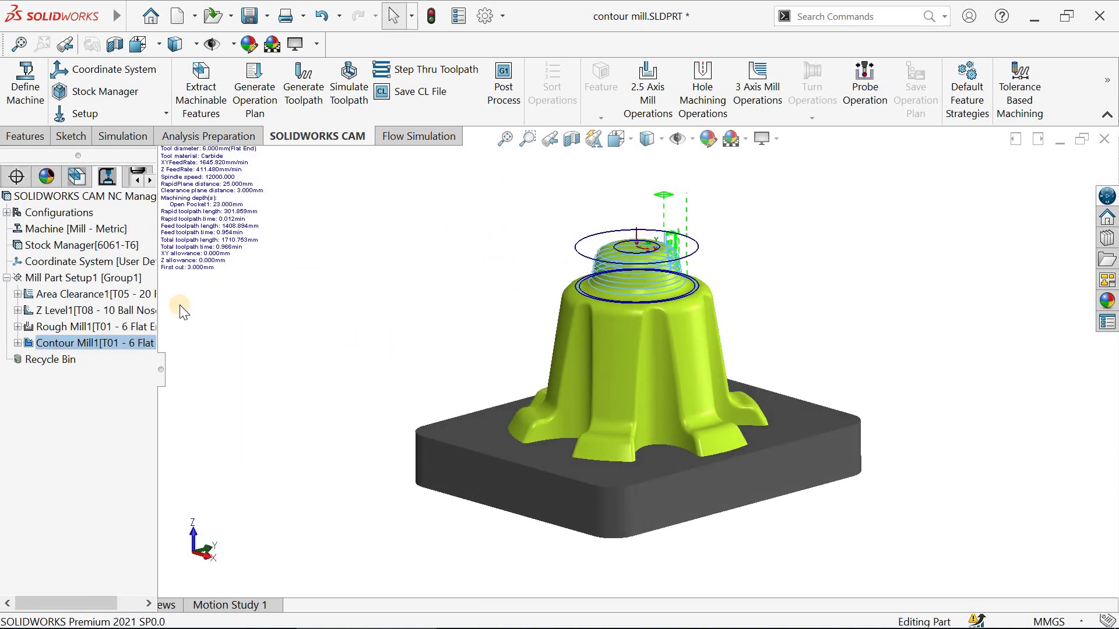
click(503, 141)
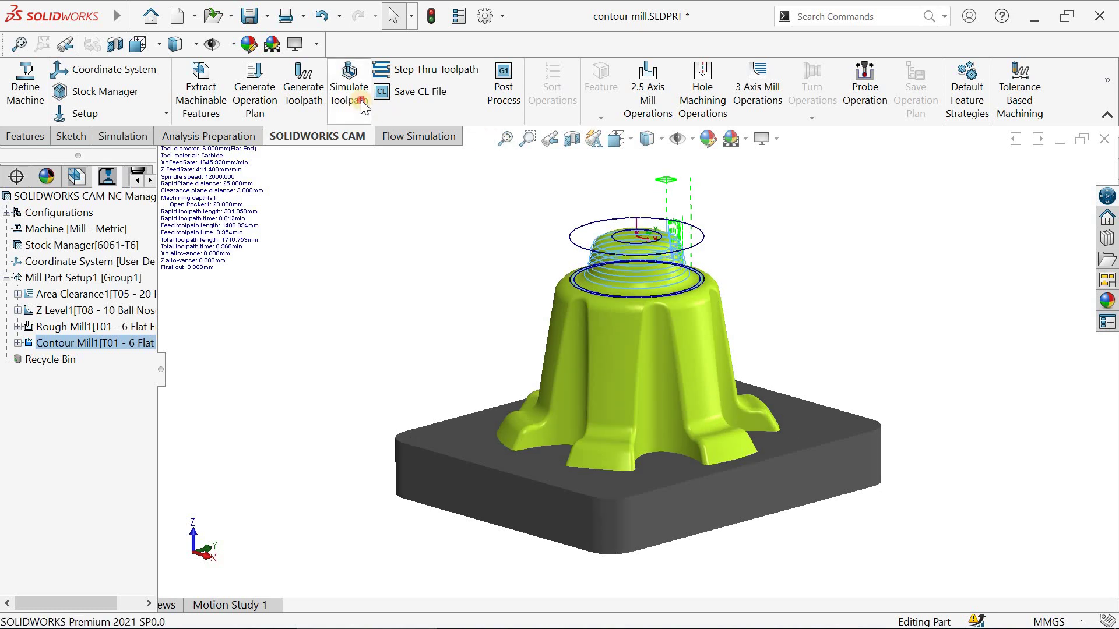
Run the toolpath simulation on the cylindrical stock, close it, and inspect the Z Level and Rough Mill toolpaths.
click(361, 100)
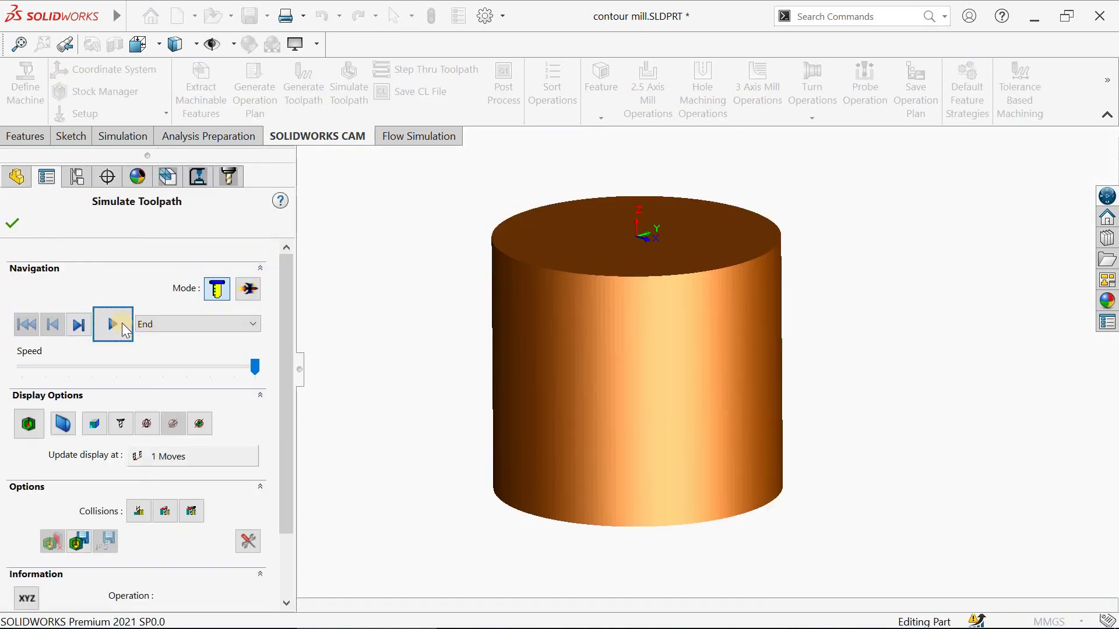
click(110, 325)
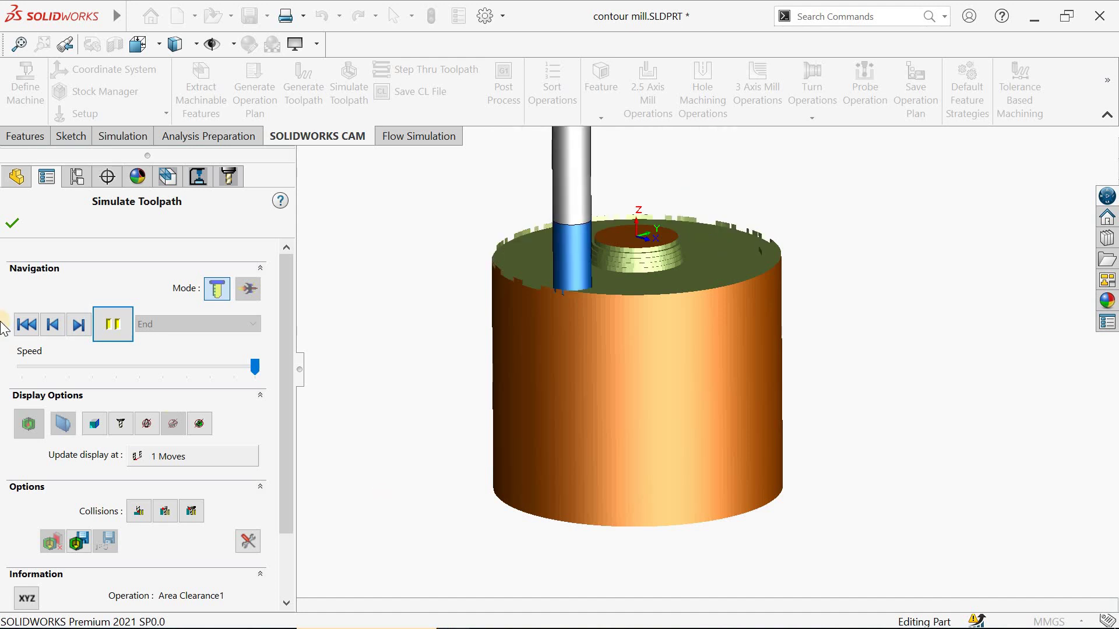
click(12, 223)
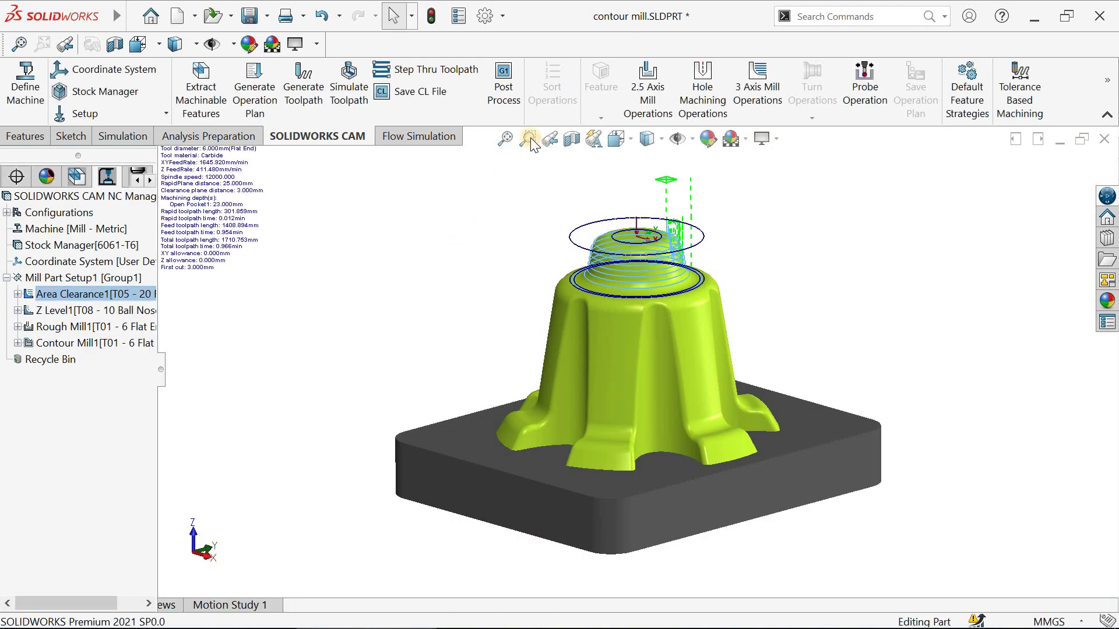
middle_drag(483, 143, 498, 143)
click(85, 311)
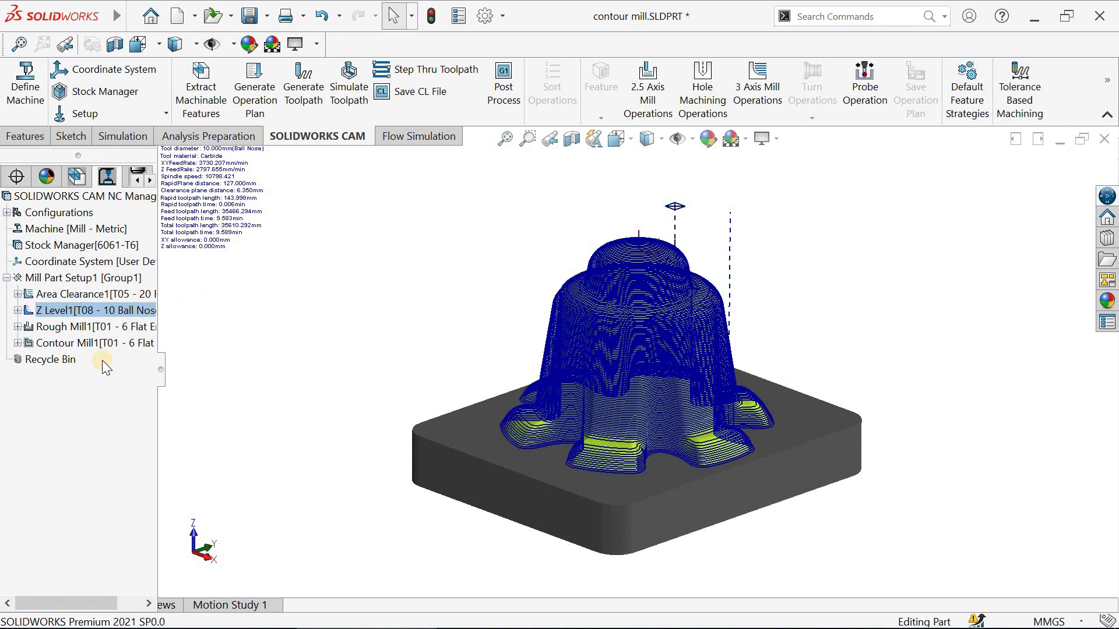
click(97, 328)
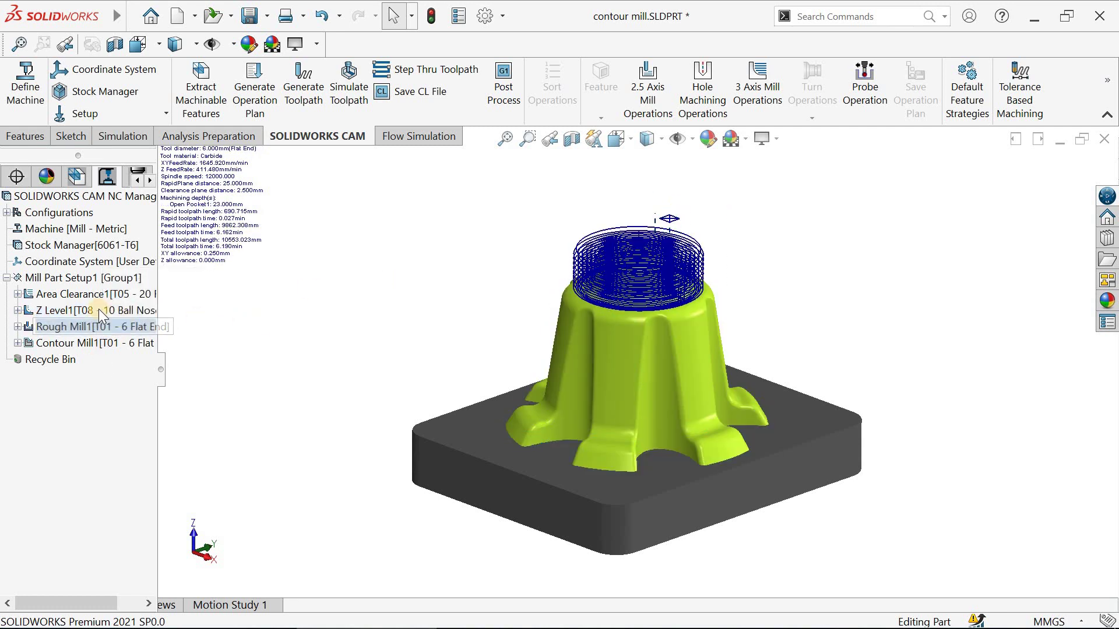
Set the Area Clearance operation's tool cut diameter to 12 mm and its depth cut amount to 1 mm.
double_click(93, 293)
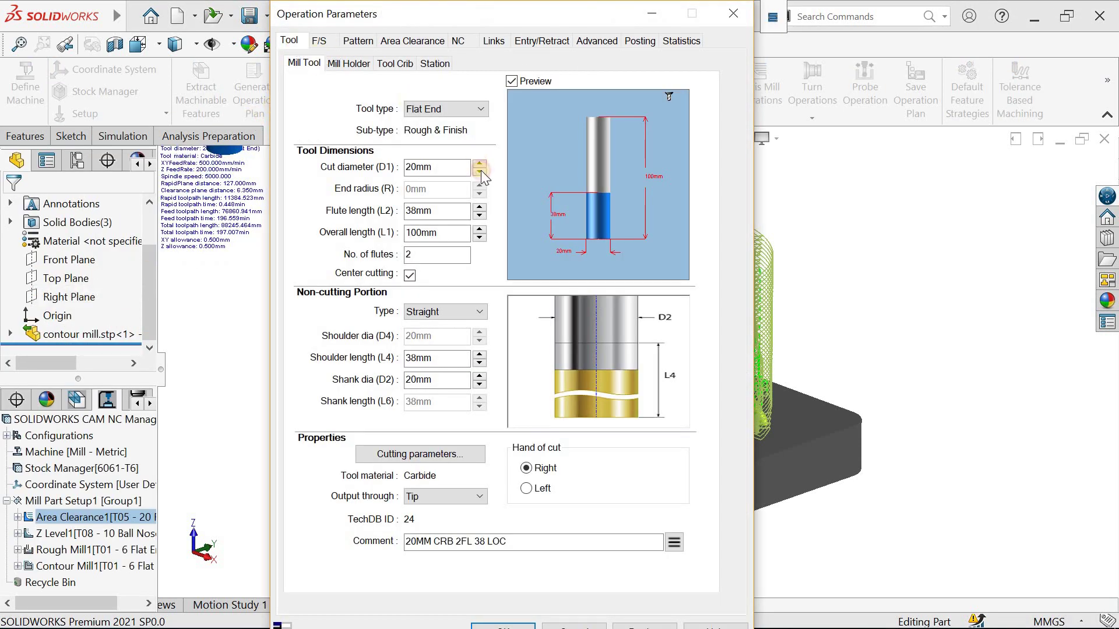
drag(464, 167, 352, 173)
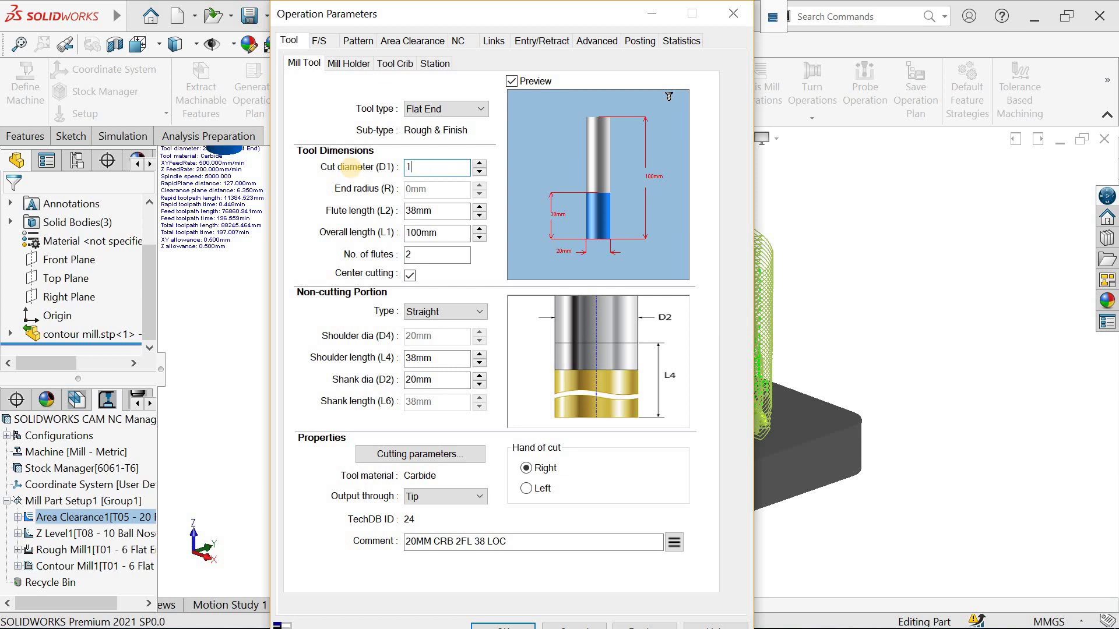
click(386, 42)
drag(467, 390, 393, 394)
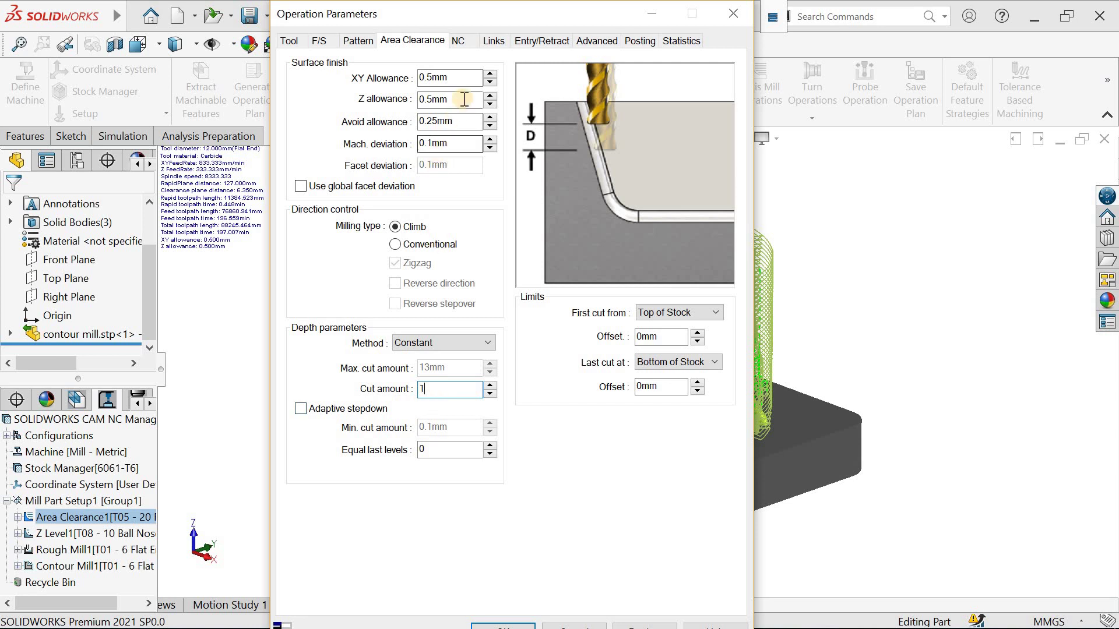
Keep Spline Curve as the Area Clearance link type and set depth processing to To depth by region.
click(493, 41)
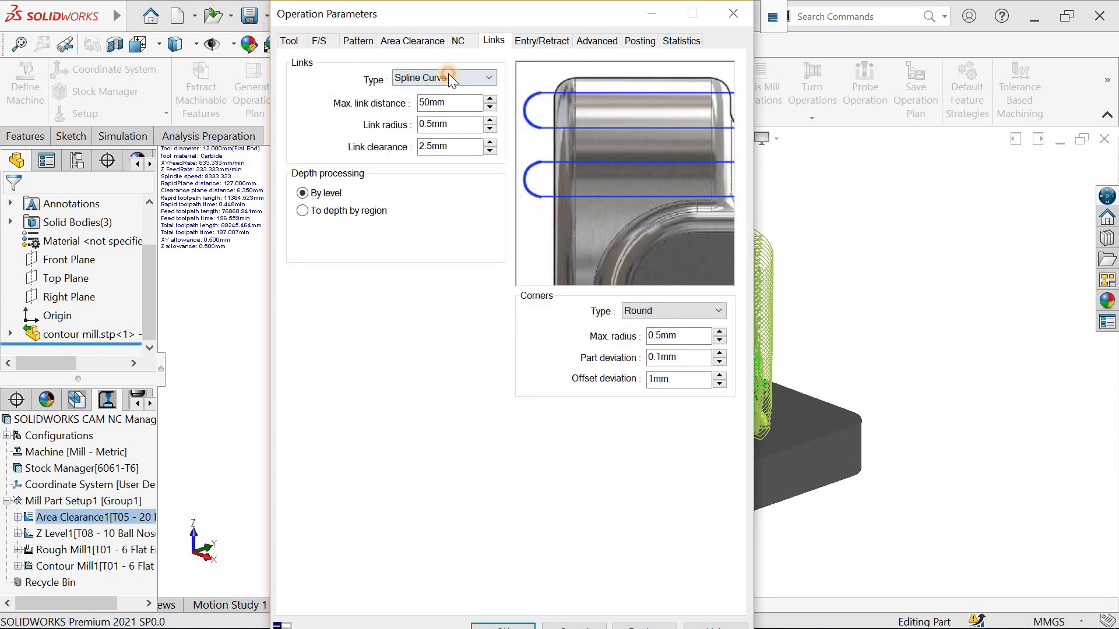
click(449, 75)
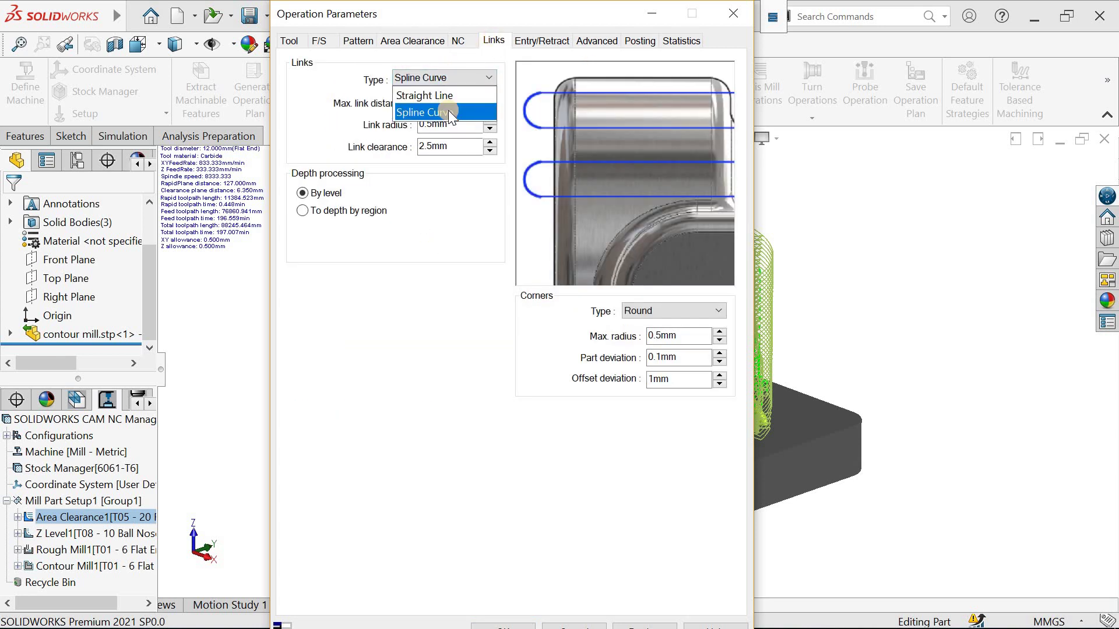
click(449, 110)
click(304, 211)
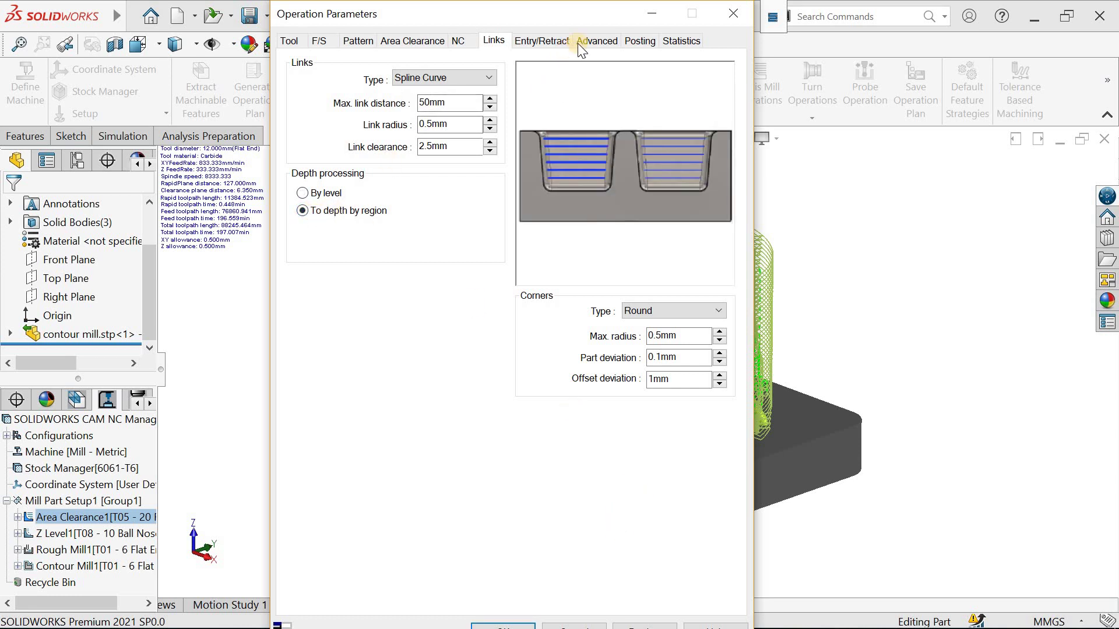
Review the Area Clearance operation's entry/retract, advanced and posting parameters, accept the changes, and regenerate its toolpath.
click(552, 43)
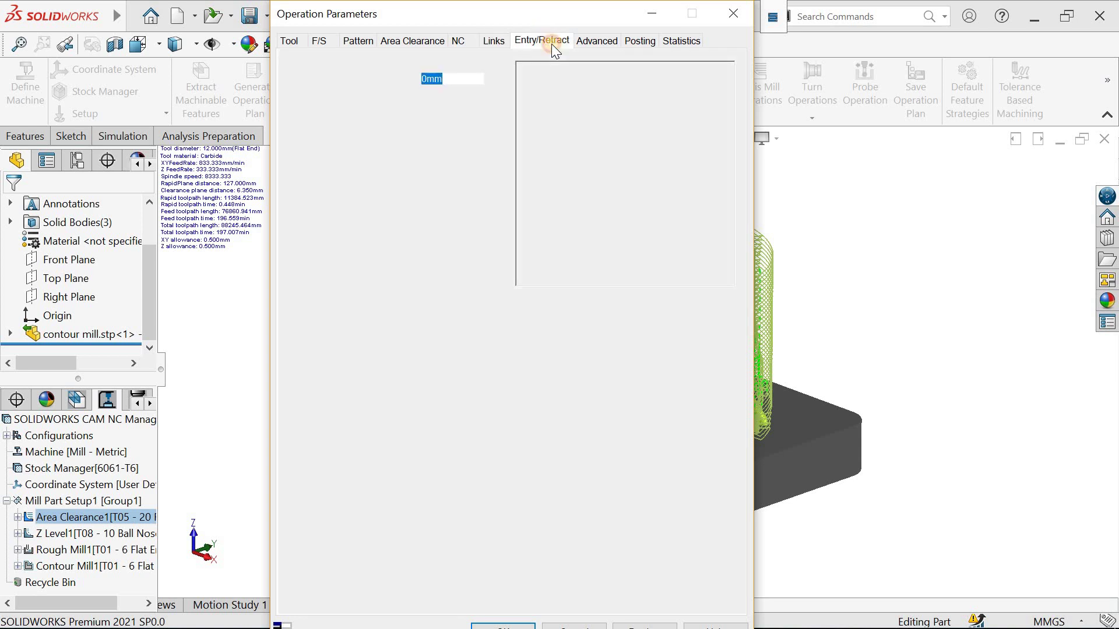
click(596, 43)
click(632, 41)
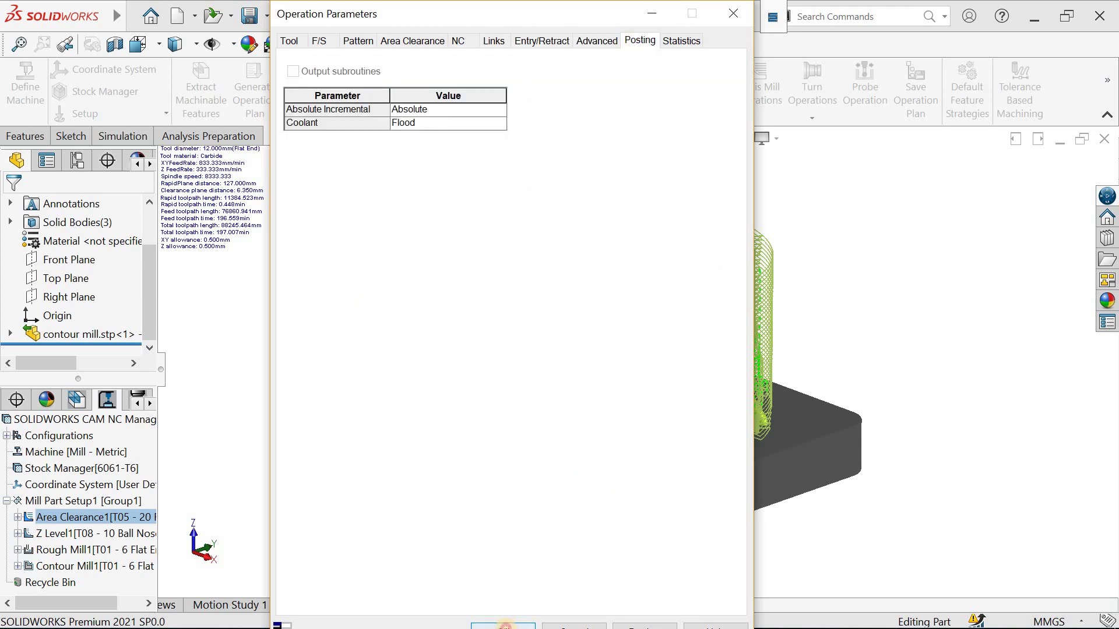
click(503, 626)
click(598, 367)
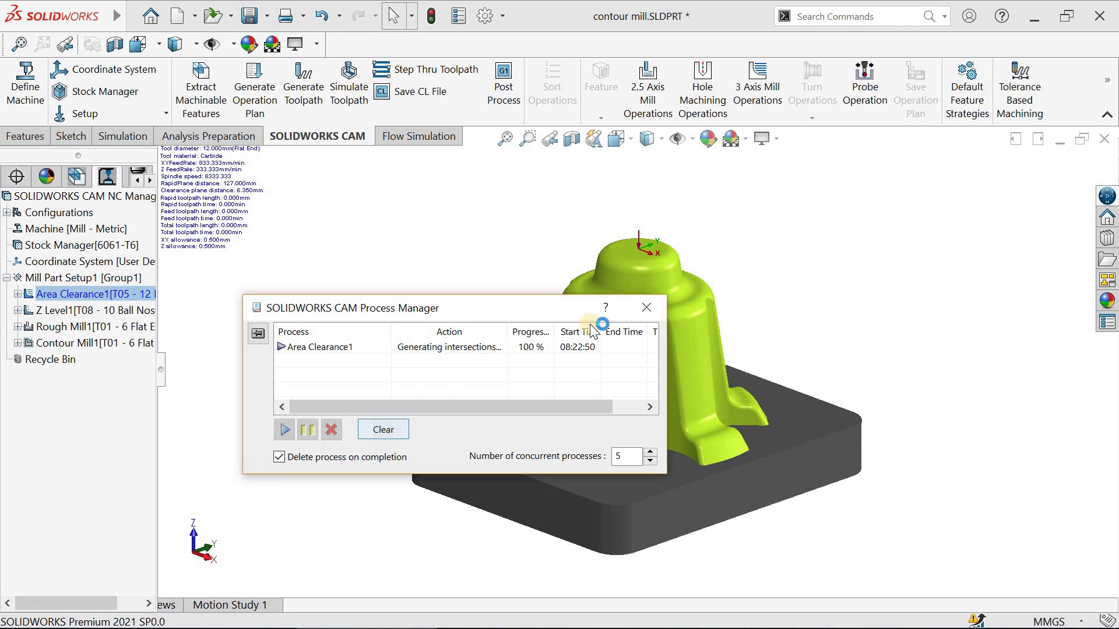
click(644, 310)
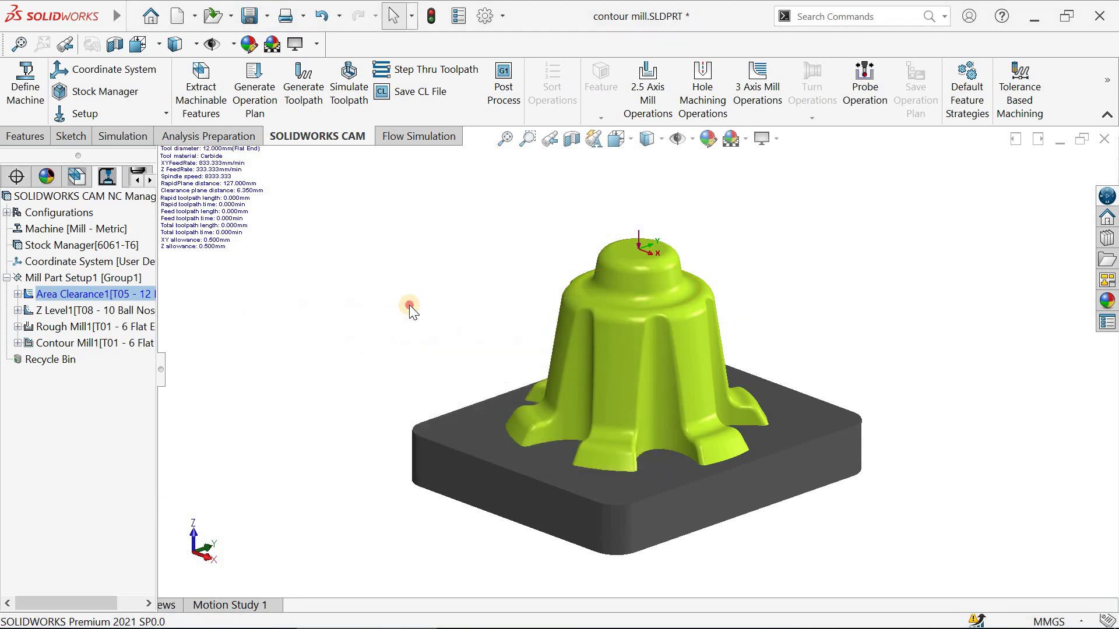
Set the Z Level operation's depth cut amount to 0.5 mm and regenerate its toolpath.
click(78, 312)
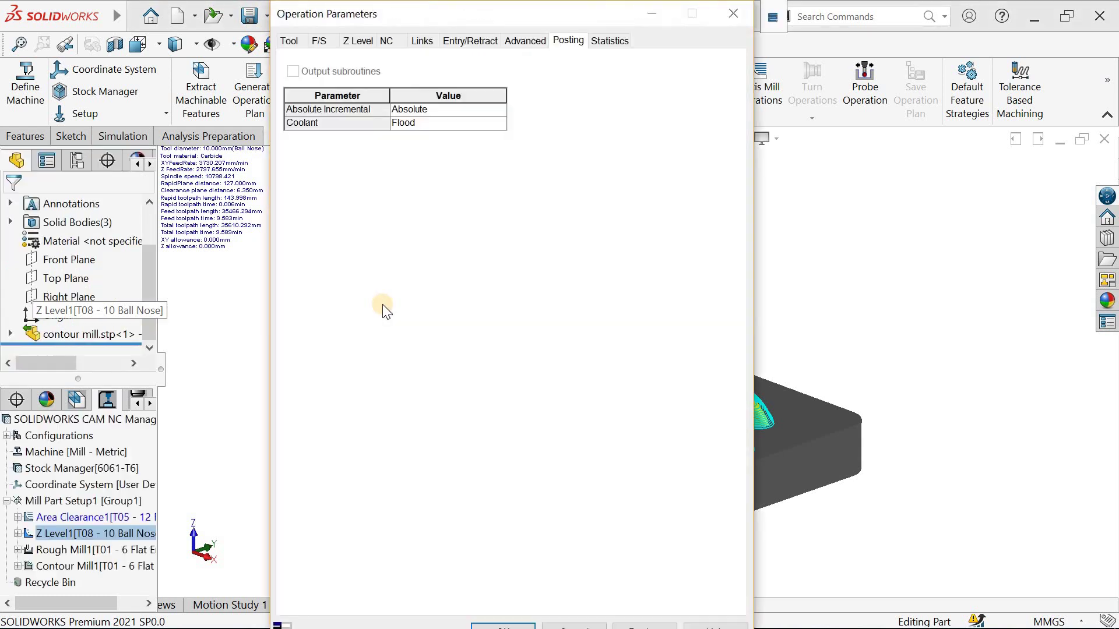
click(356, 47)
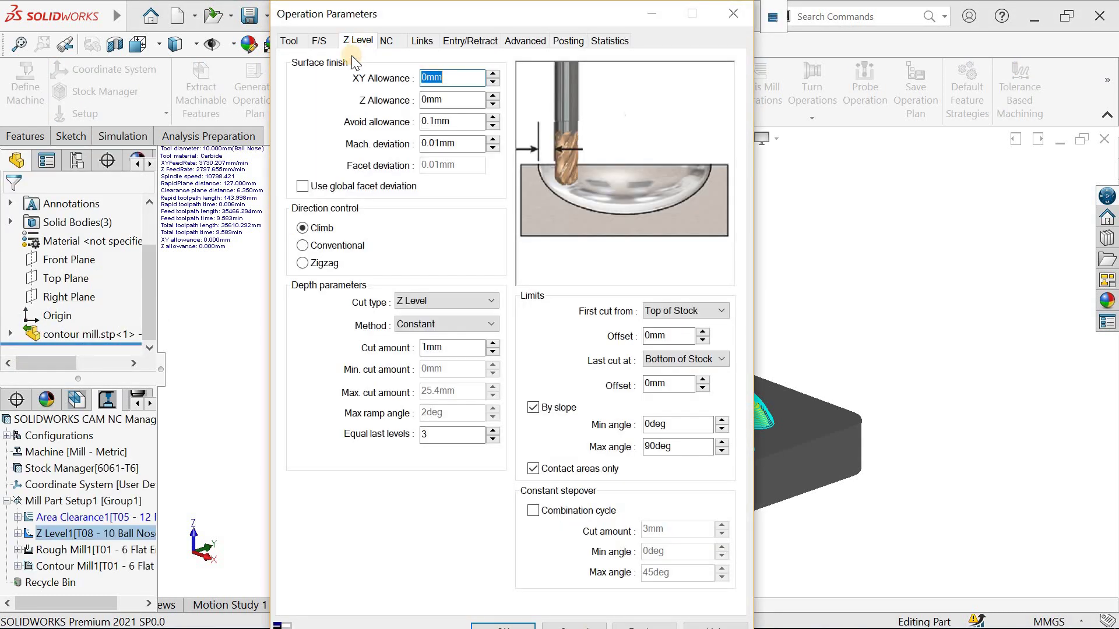
click(451, 347)
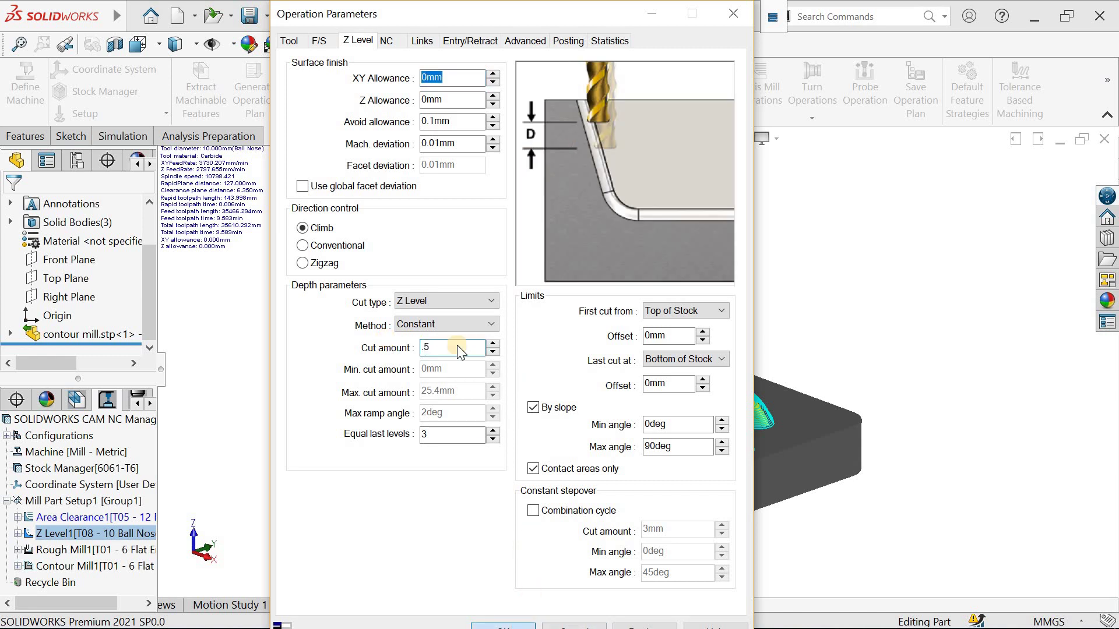
key(Return)
click(582, 376)
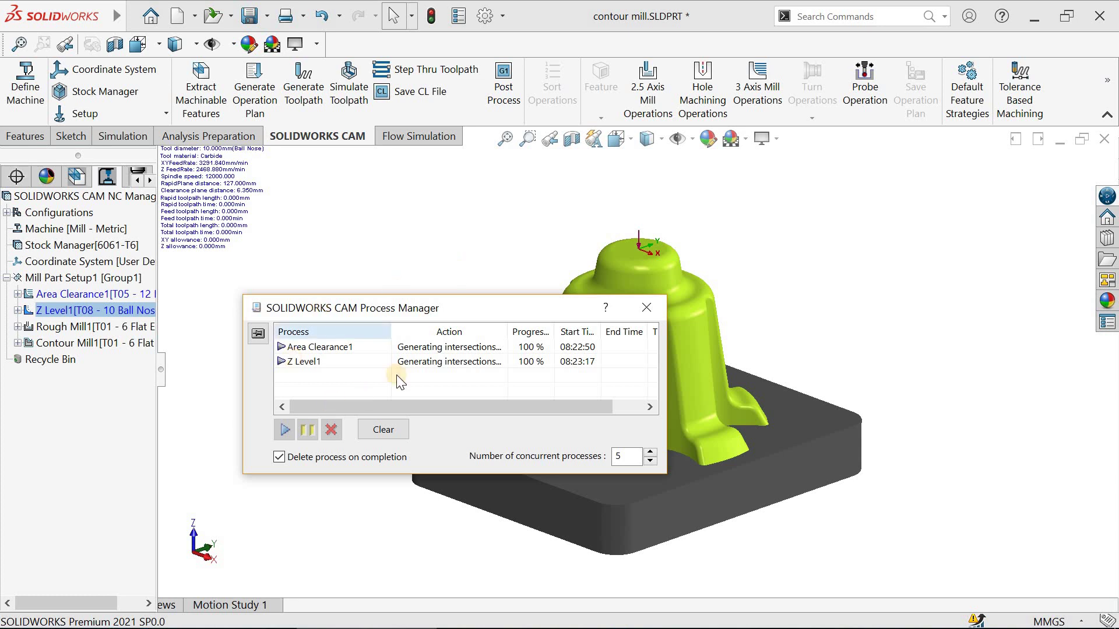
click(646, 307)
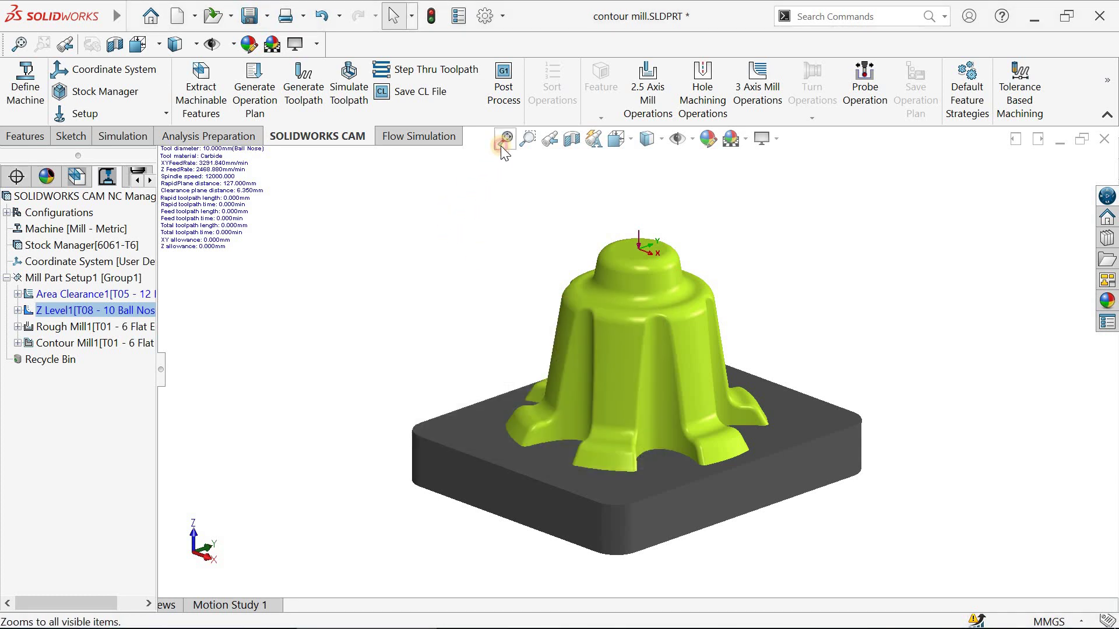
Run toolpath generation again on the Z Level operation alone and dismiss the progress windows.
right_click(105, 309)
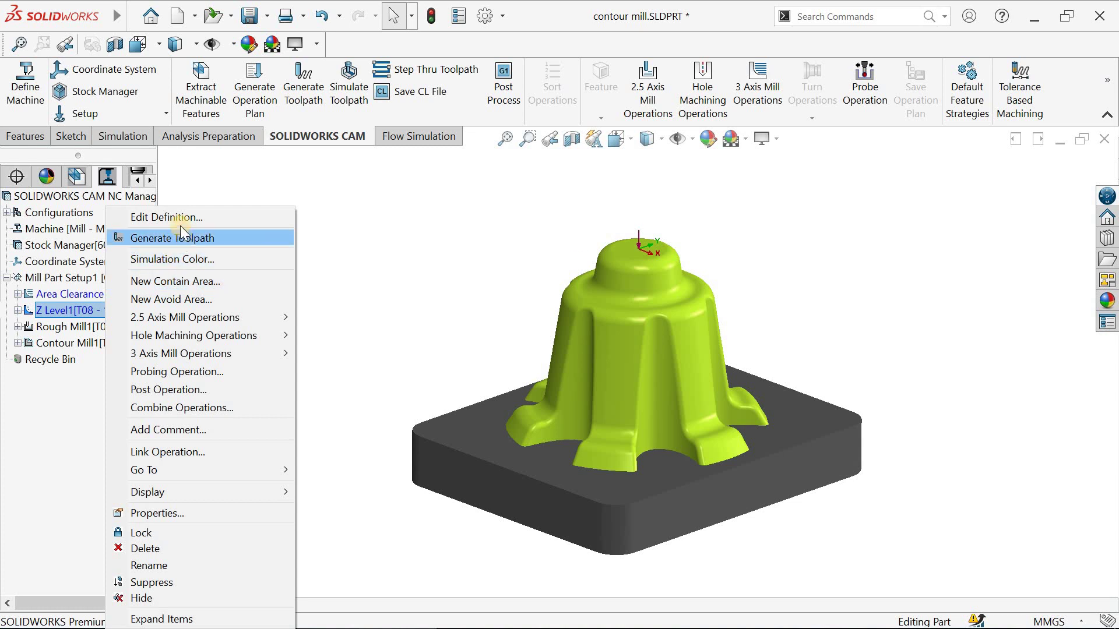
scroll(188, 371, down, 2)
scroll(190, 377, up, 2)
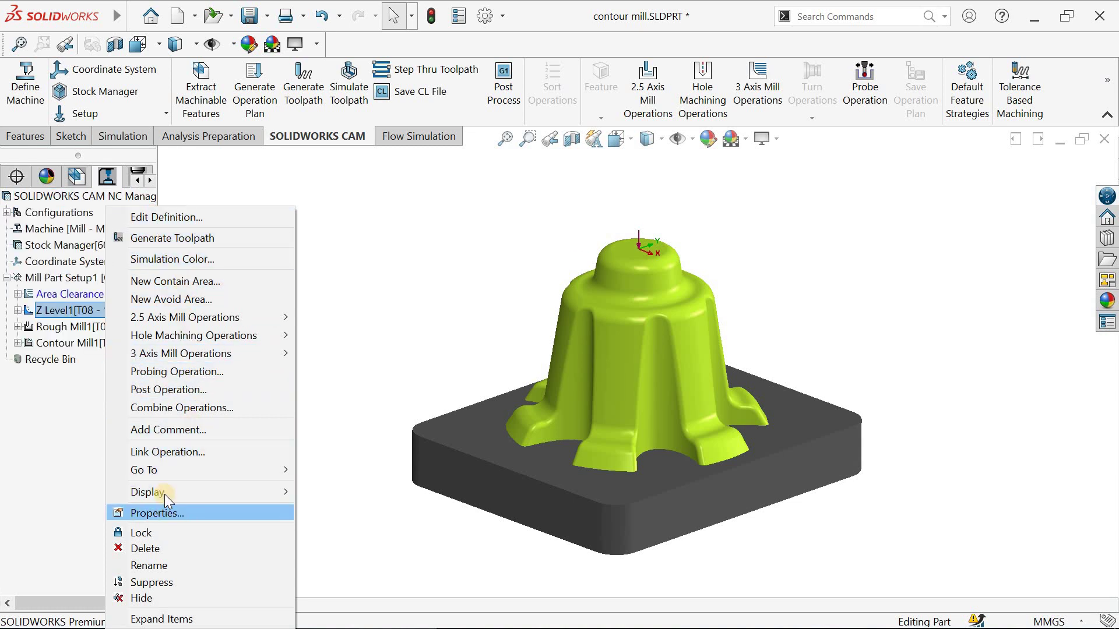
click(188, 234)
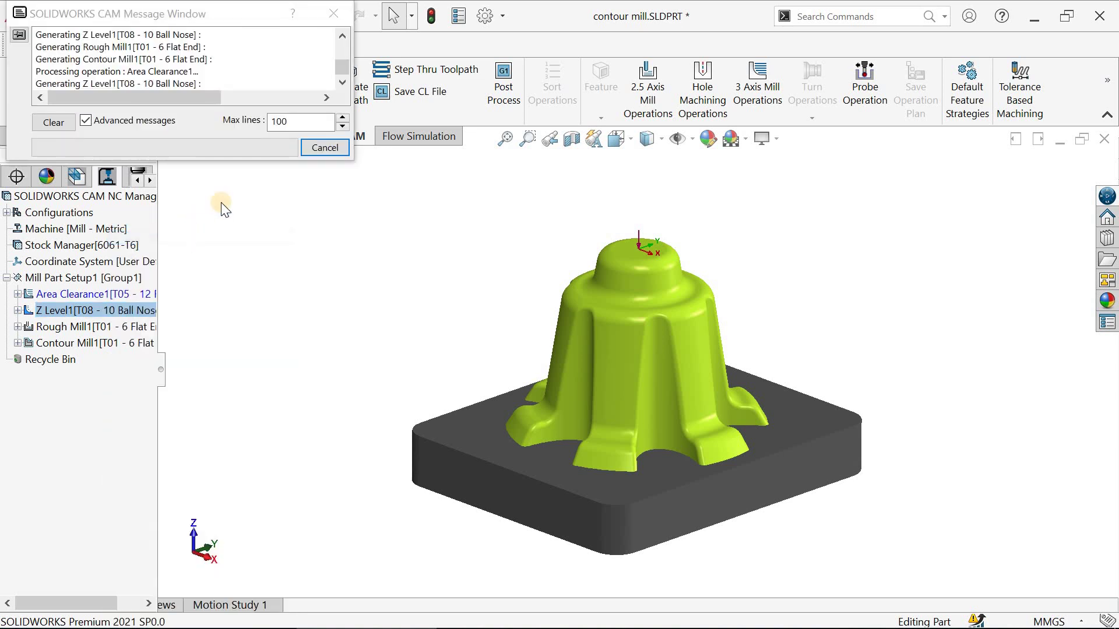
click(324, 148)
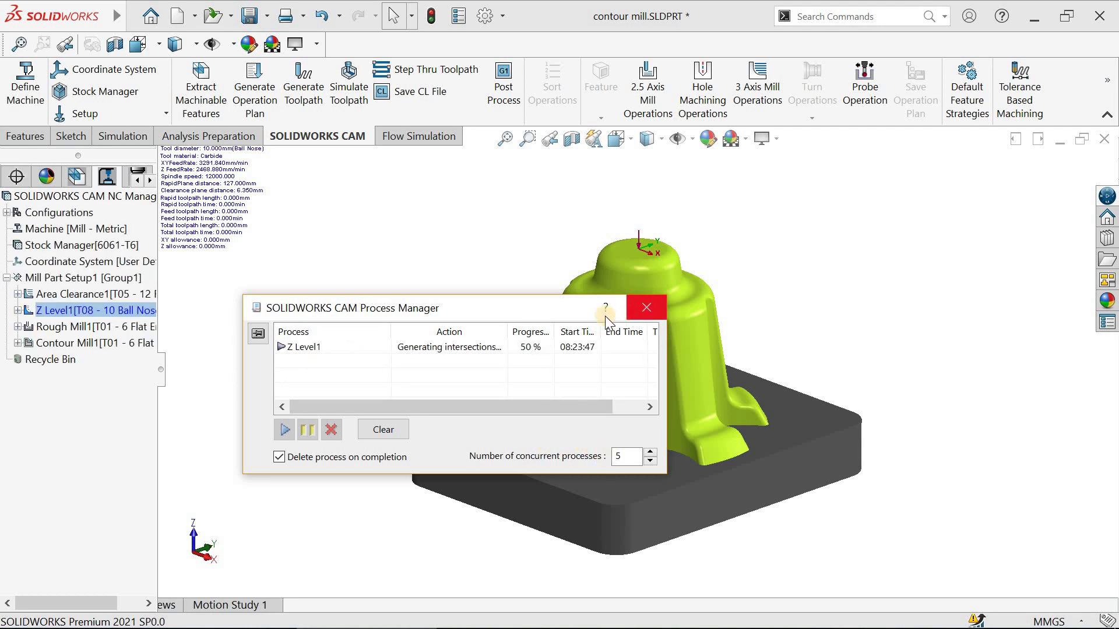
click(647, 309)
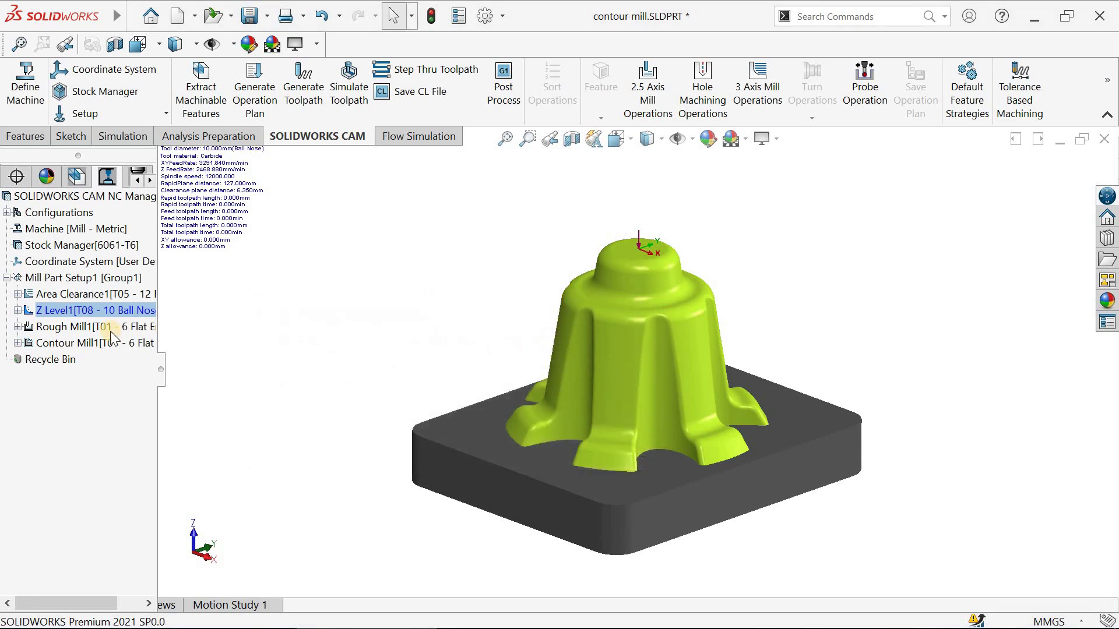
mouse_move(101, 322)
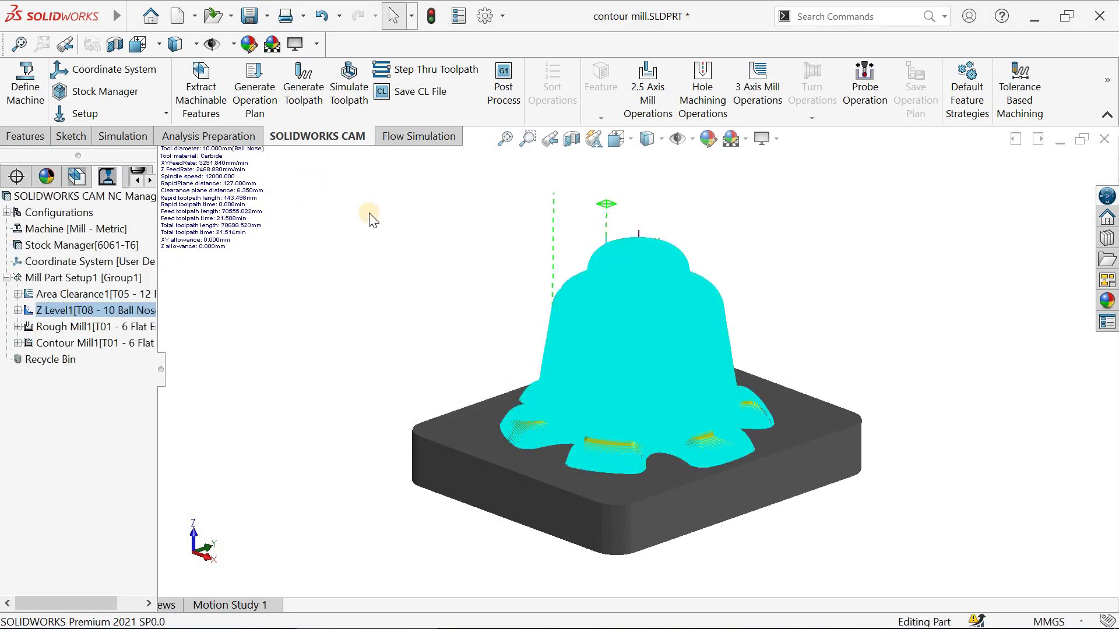
Simulate the complete toolpath sequence starting with Area Clearance, and close the simulation.
click(349, 87)
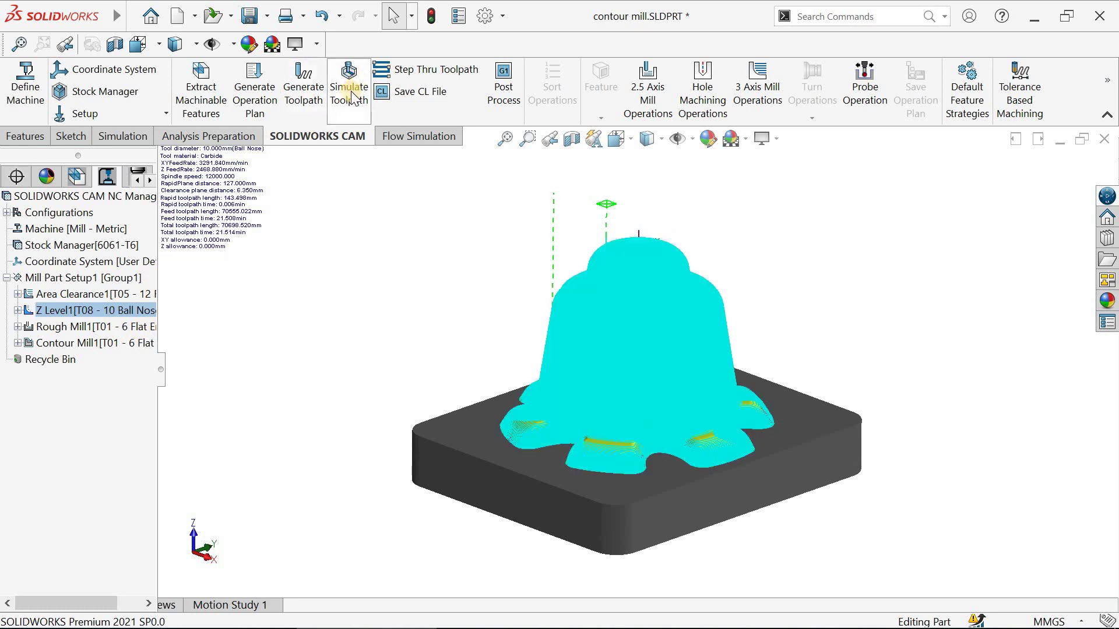
click(129, 327)
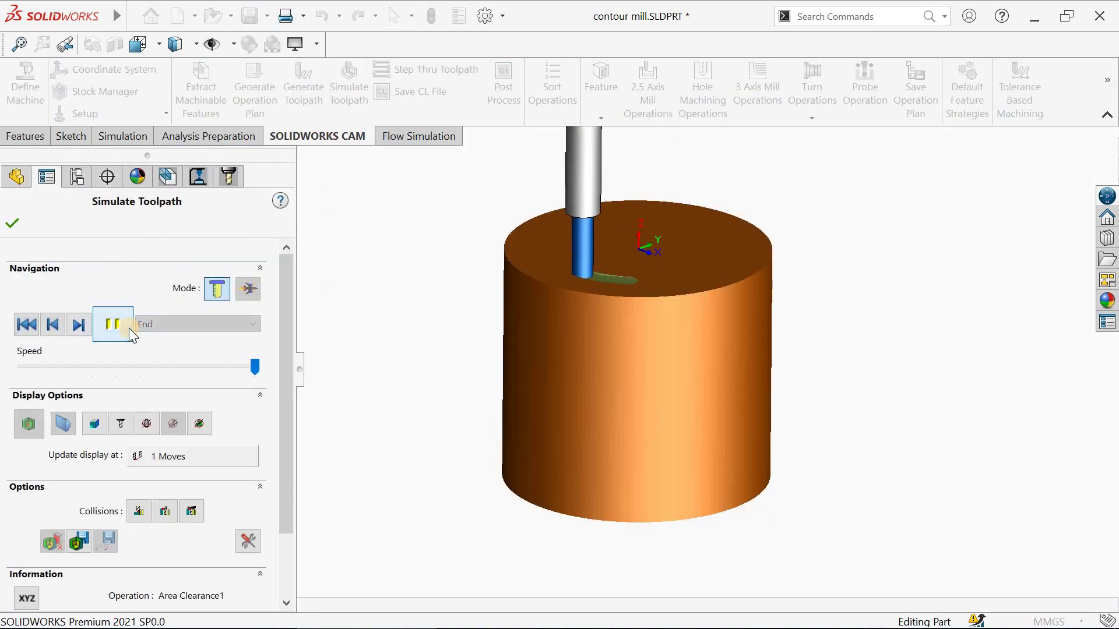
click(14, 228)
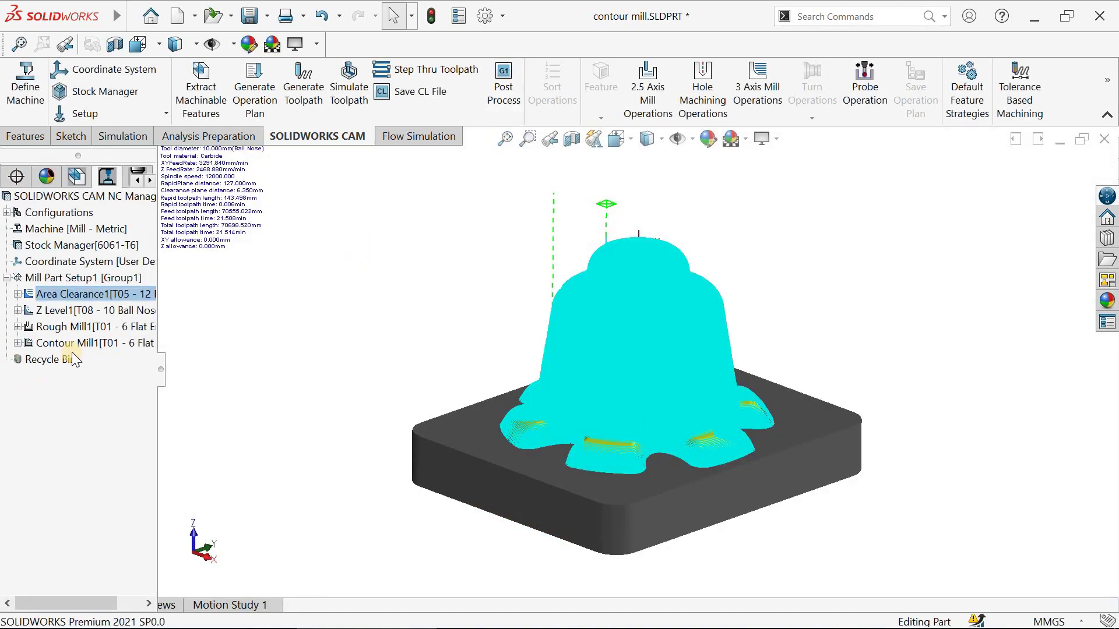
Simulate only the Z Level toolpath on the cylindrical stock at maximum speed, and close the simulation.
right_click(82, 310)
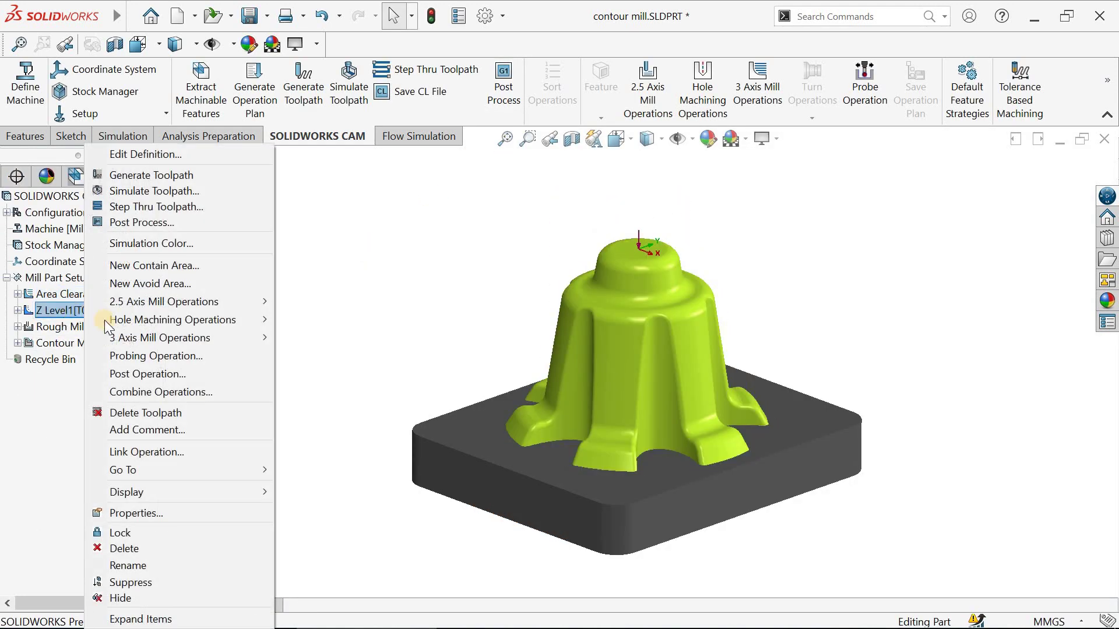
click(164, 191)
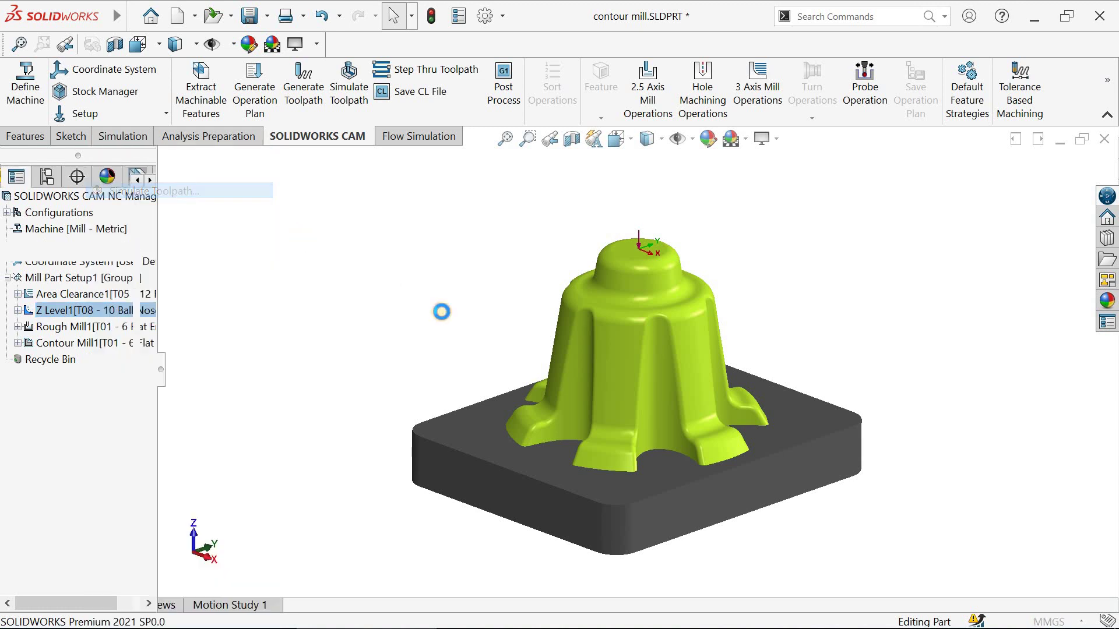
click(115, 326)
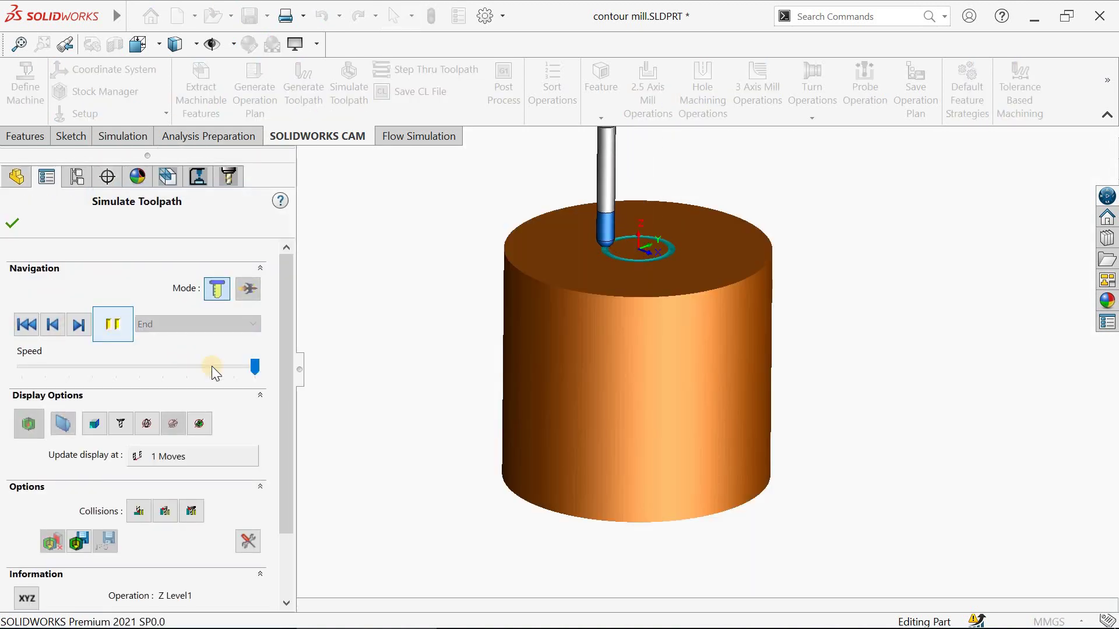
drag(257, 365, 306, 362)
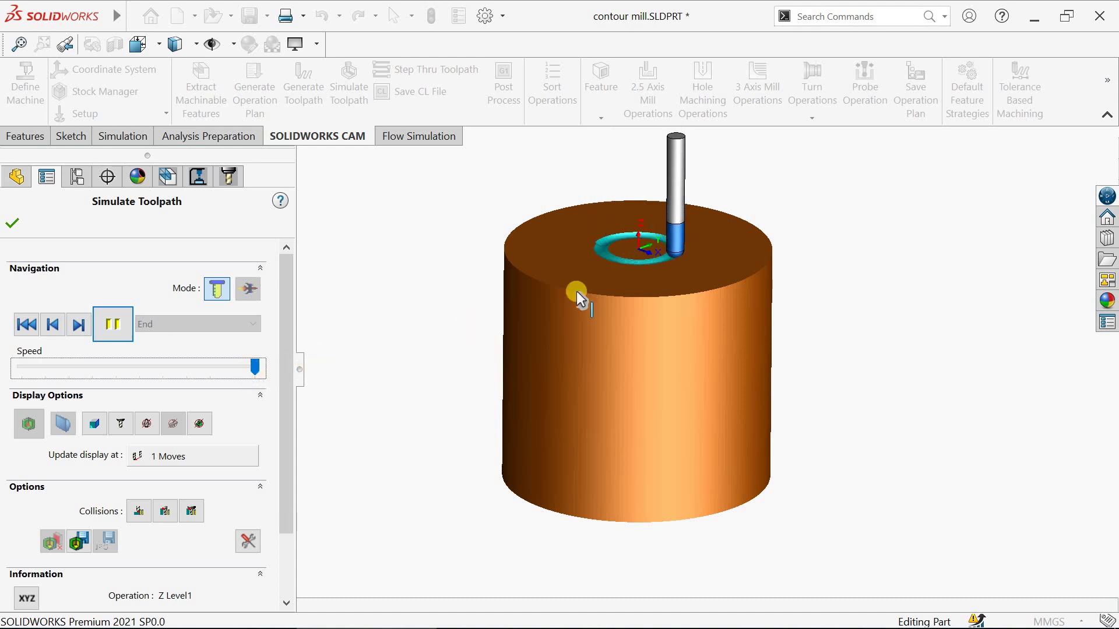
click(12, 225)
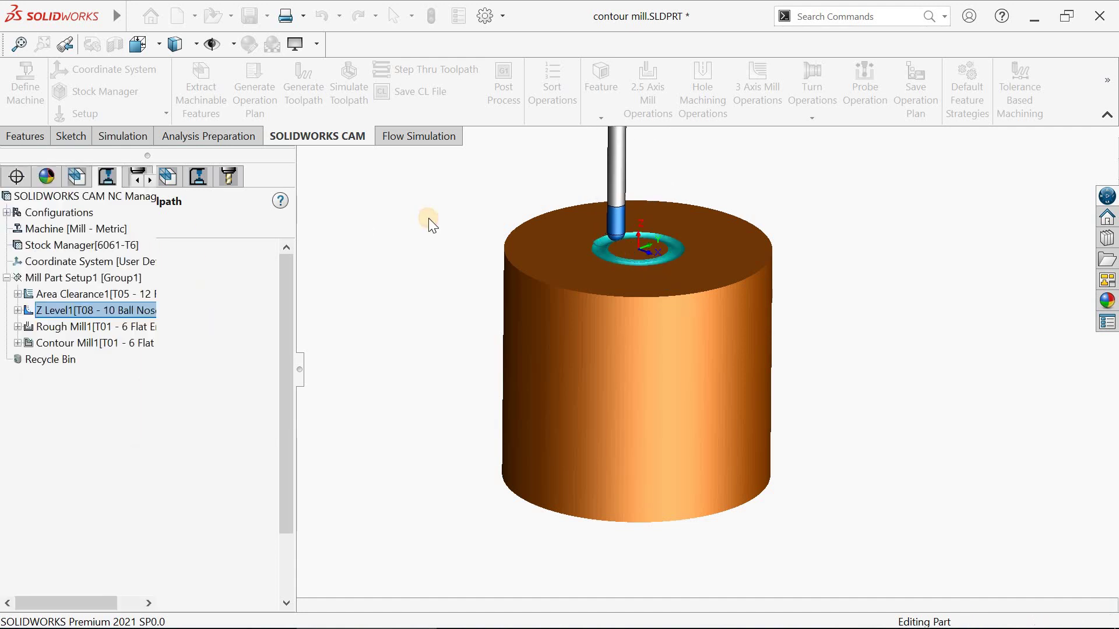
Create a section view parallel to the base's side face, with the cutting plane moved inward through the contoured body.
click(565, 147)
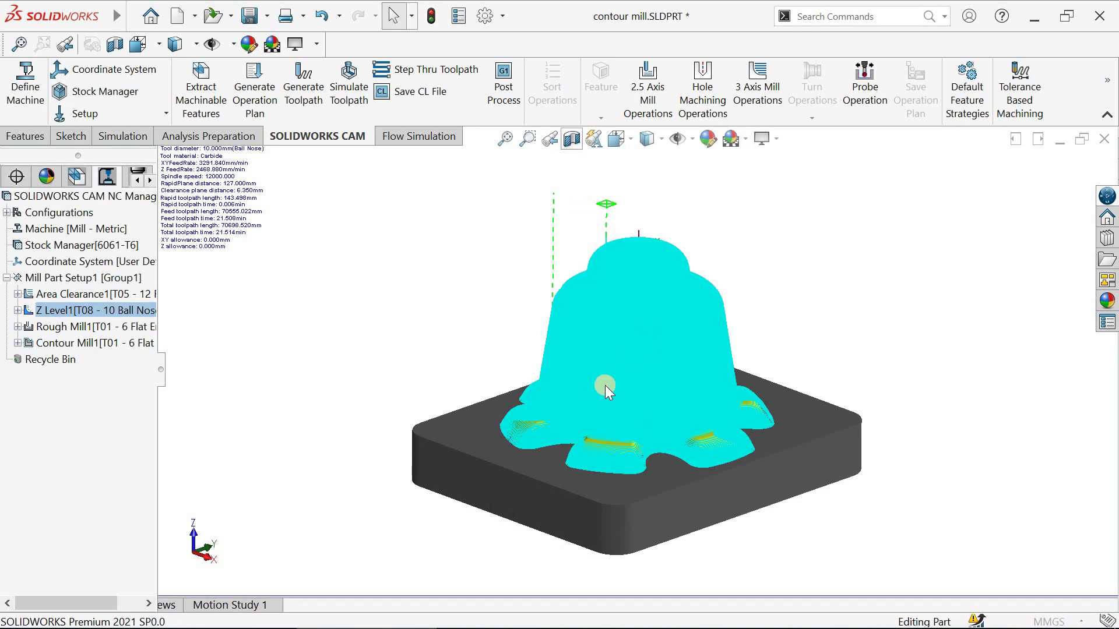
click(527, 510)
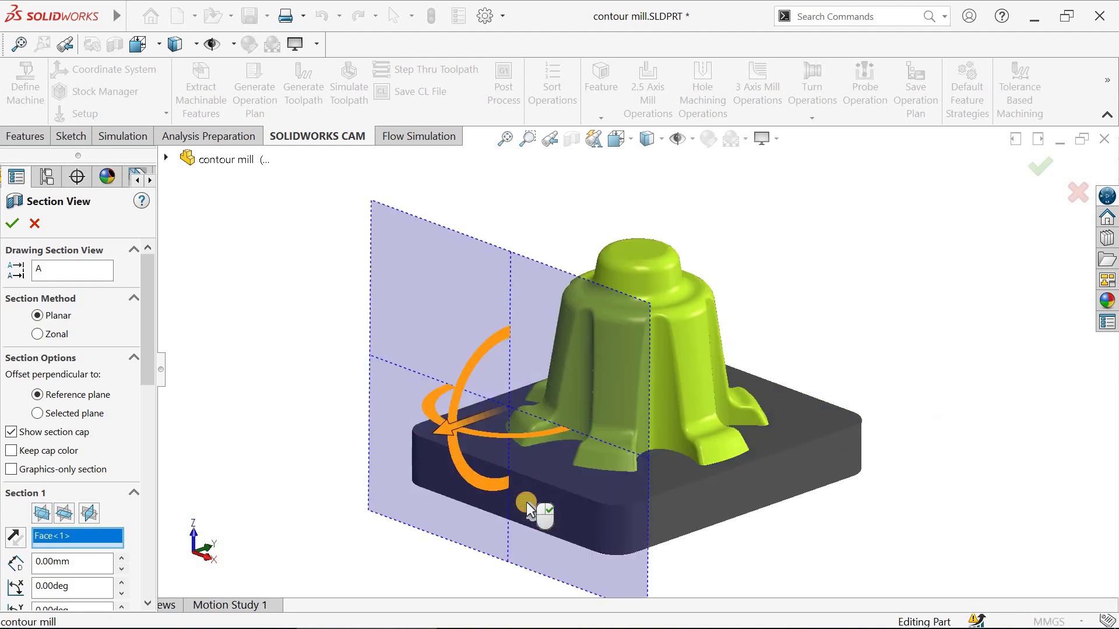
drag(447, 432, 569, 389)
click(13, 224)
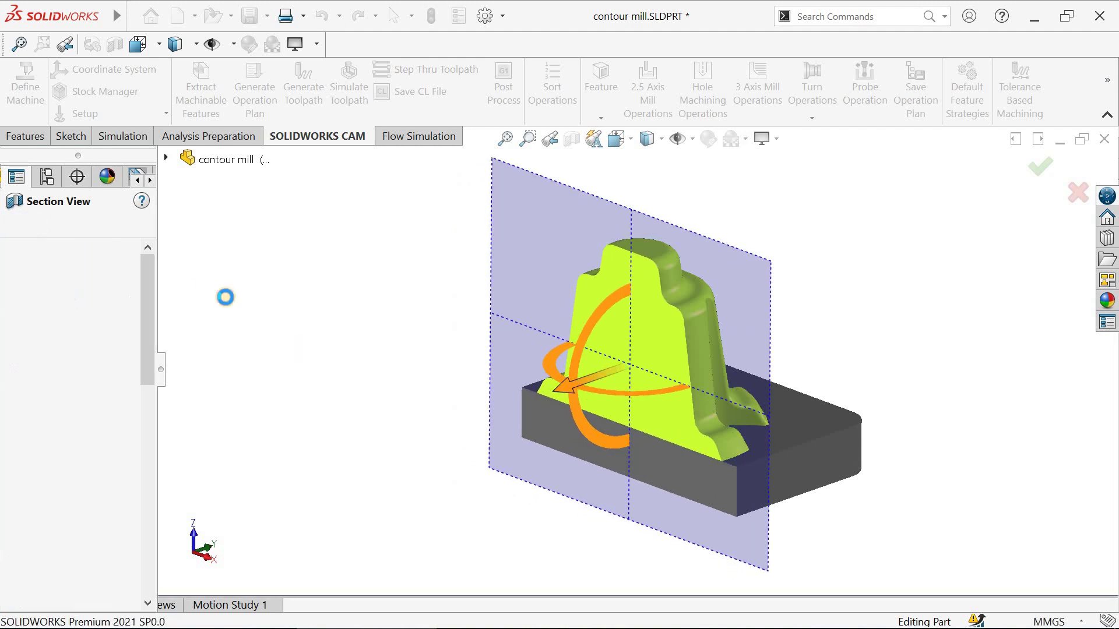
Simulate the Z Level toolpath with the section view active, and close the simulation.
click(85, 312)
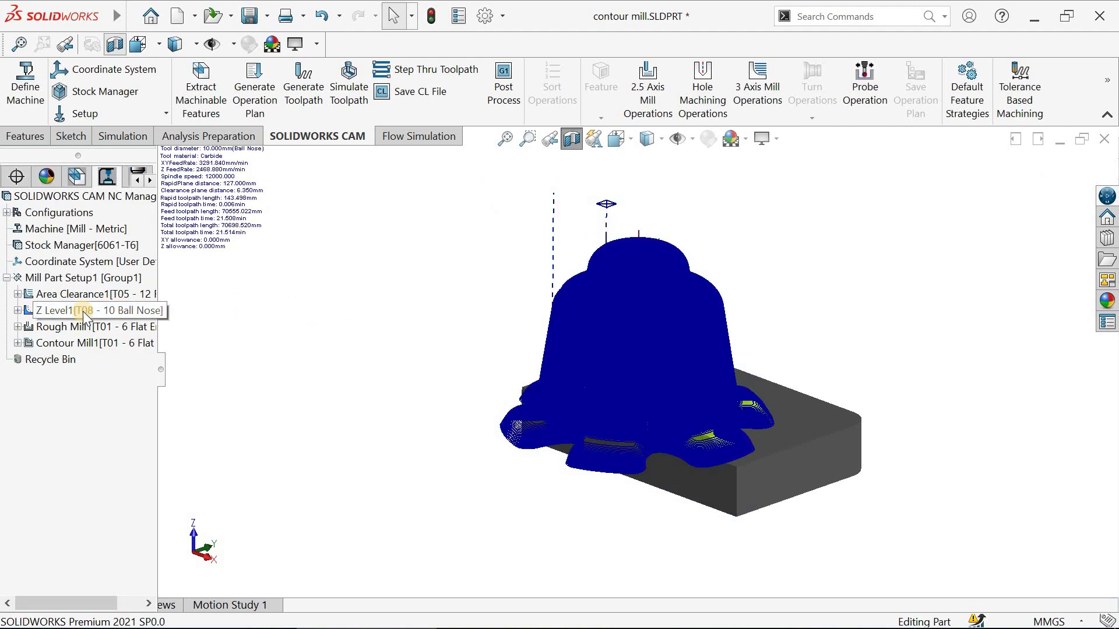
right_click(82, 311)
click(166, 191)
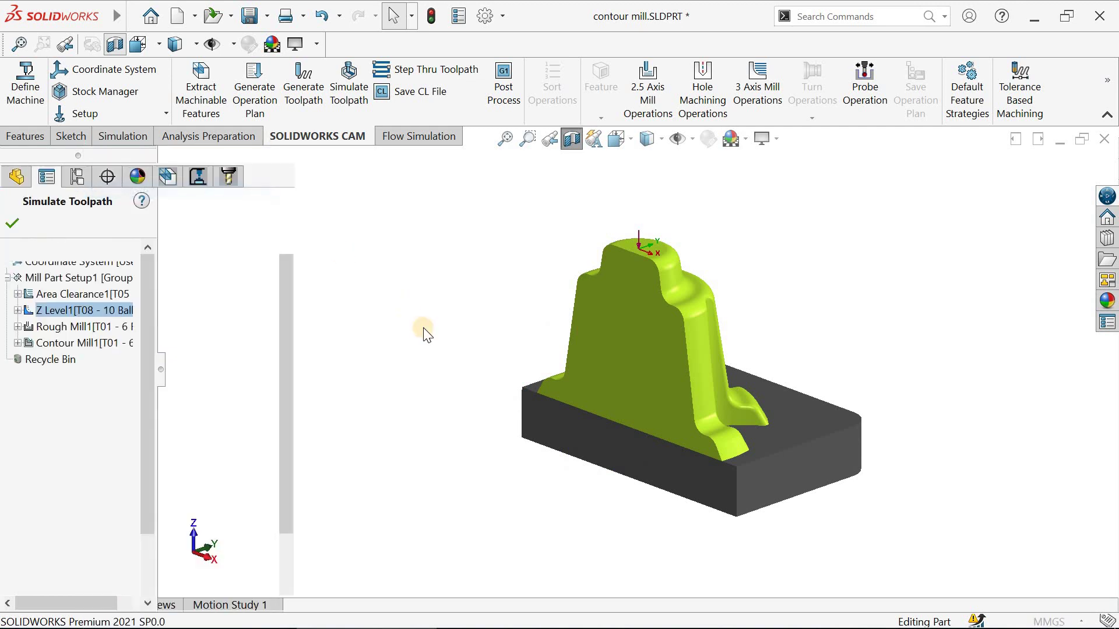
click(111, 327)
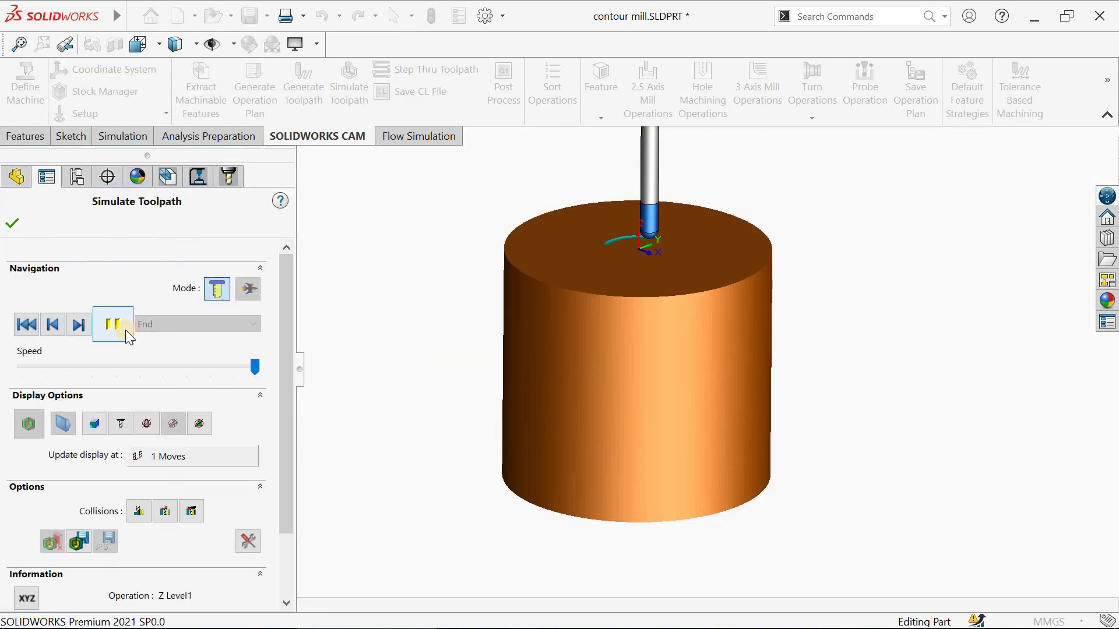
click(16, 221)
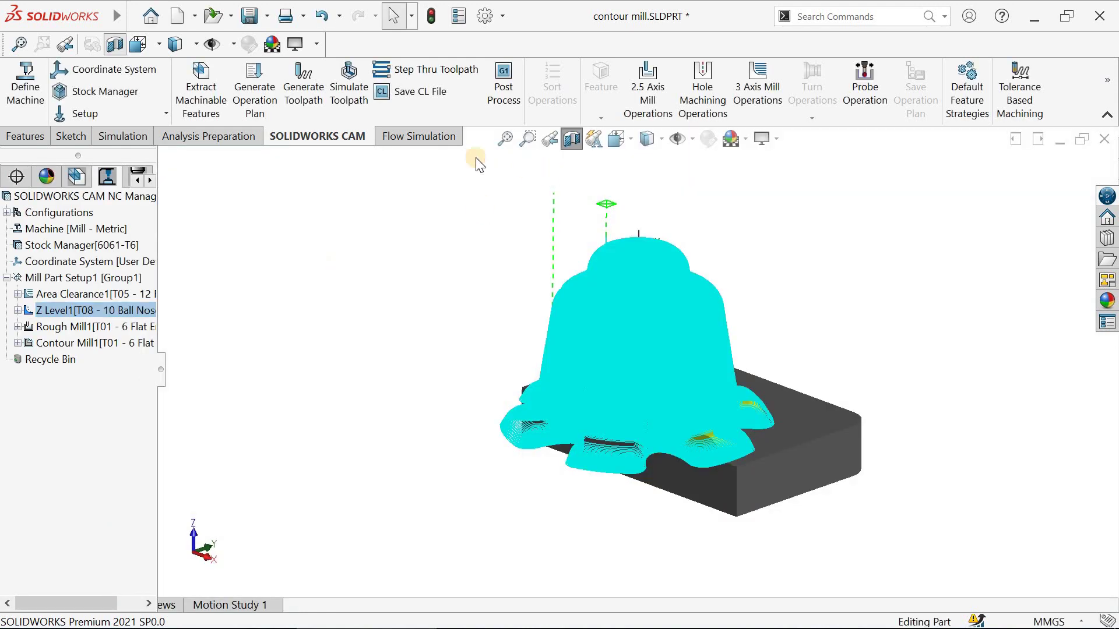
Turn off the section view and inspect the Area Clearance and Rough Mill toolpaths on the whole part.
click(441, 259)
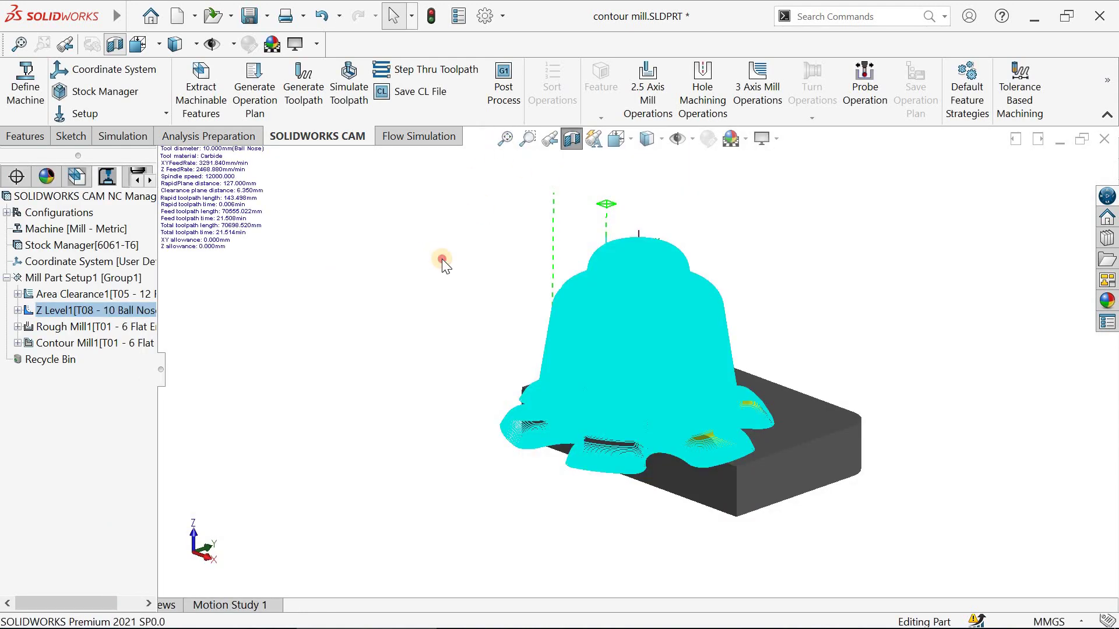
click(574, 145)
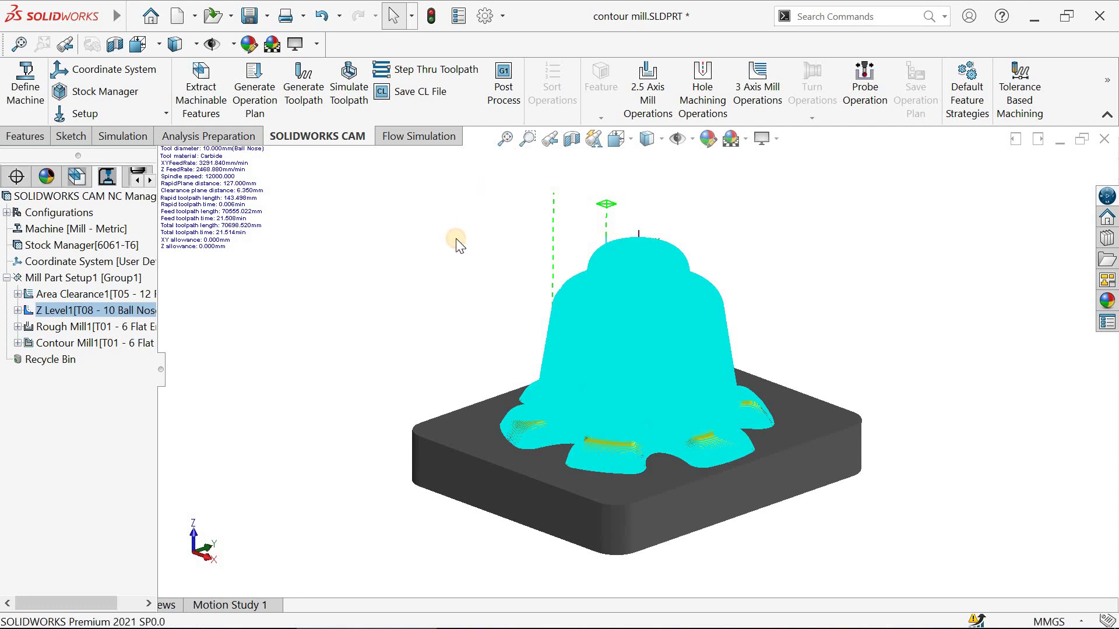
middle_drag(438, 220, 362, 299)
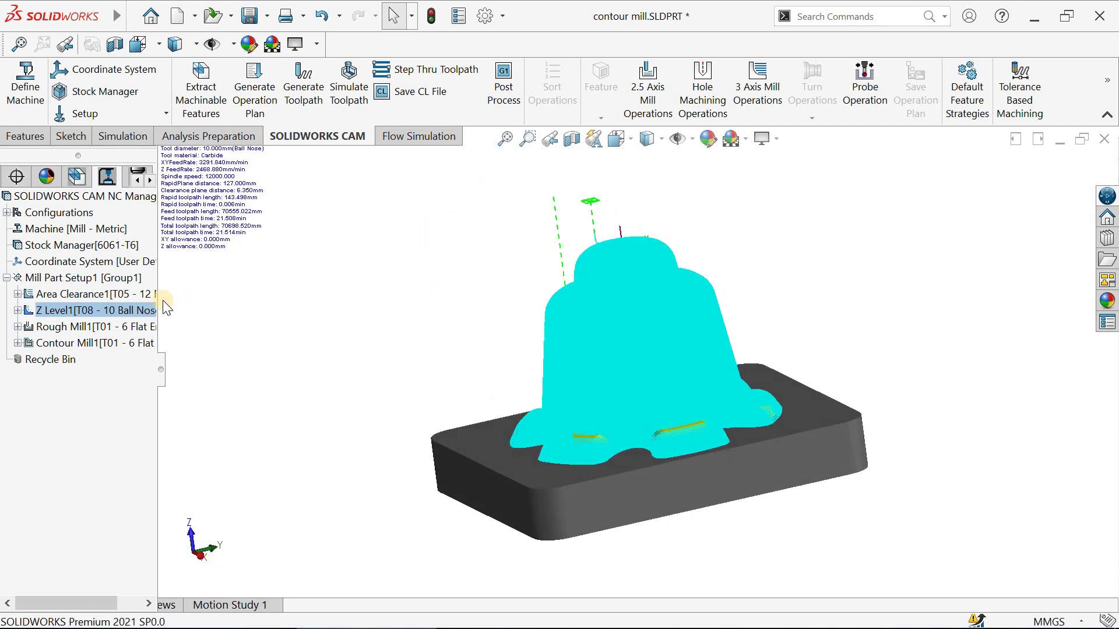
click(145, 295)
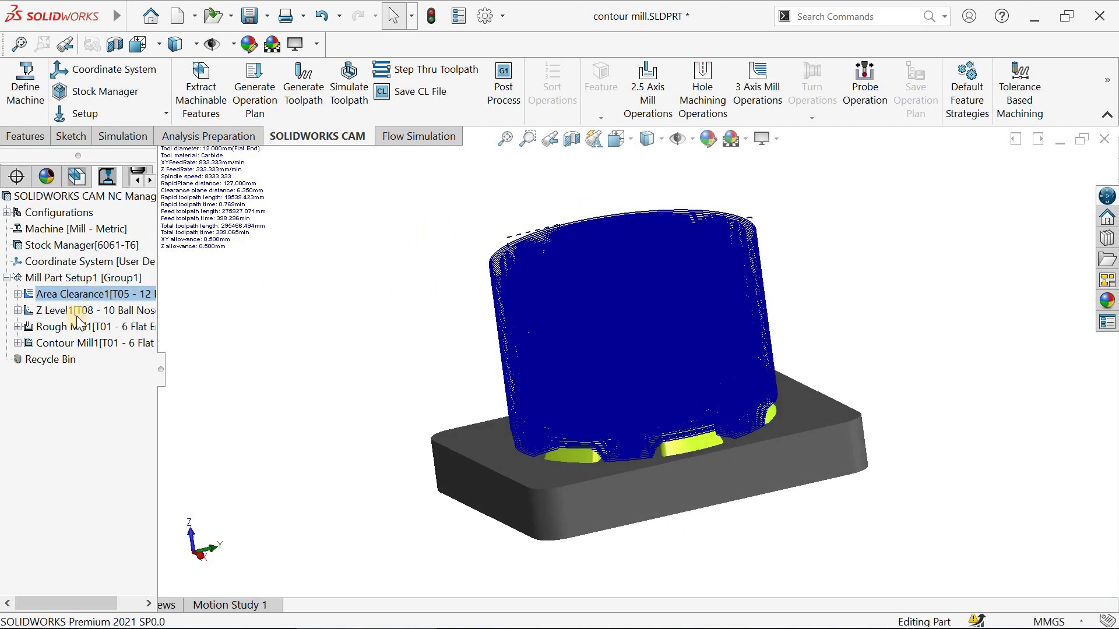
click(96, 327)
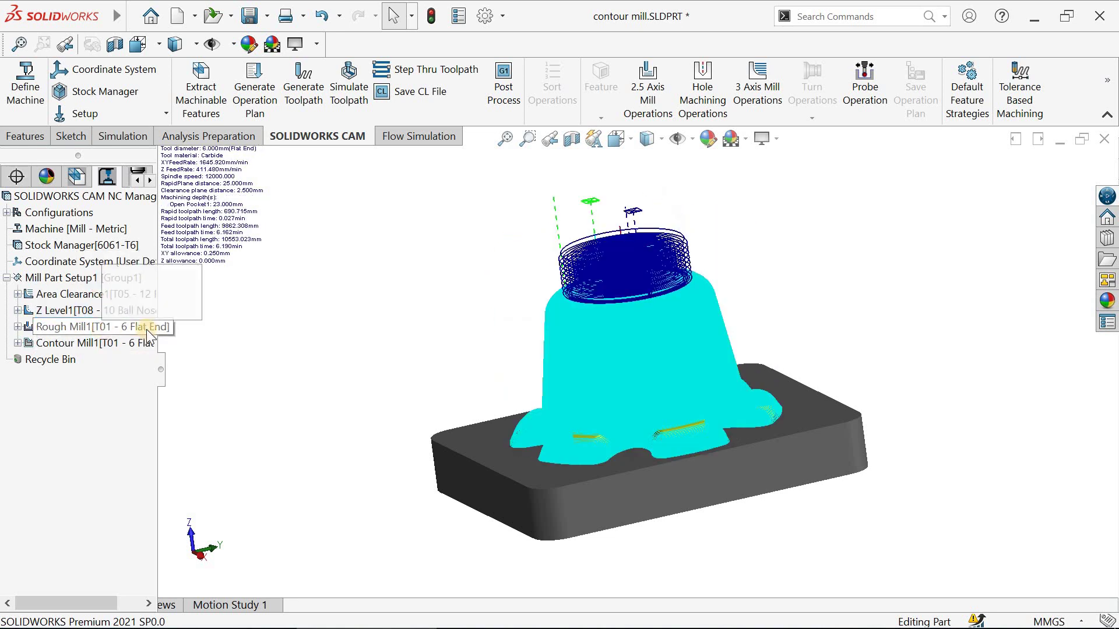
Inspect the Z Level toolpath over the contoured body from a higher viewing angle, checking it against the Rough Mill toolpath.
click(117, 312)
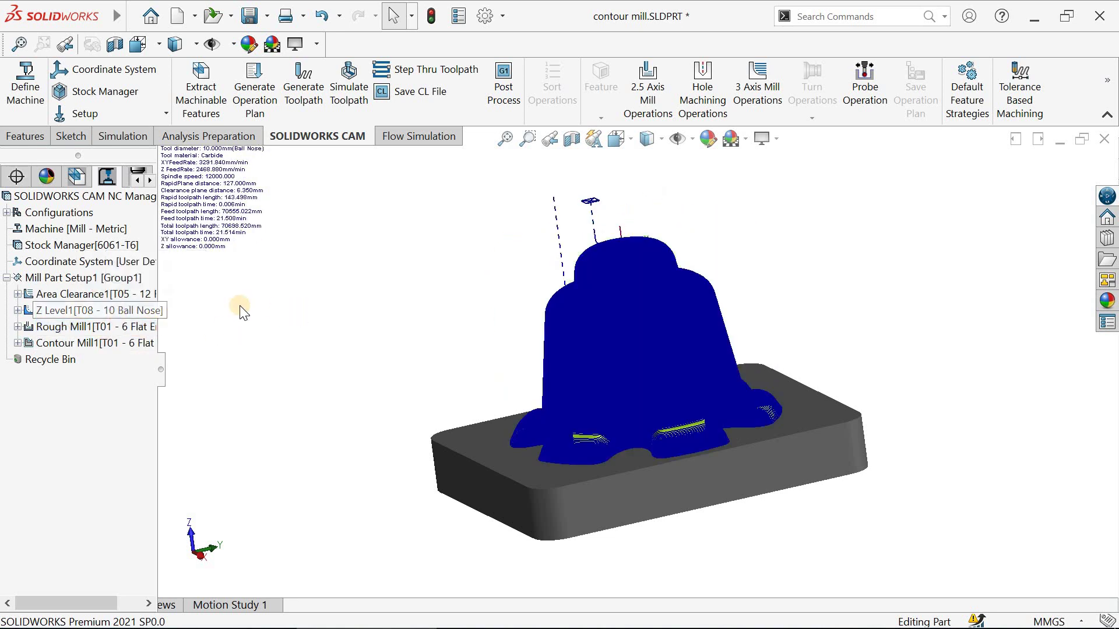
click(369, 316)
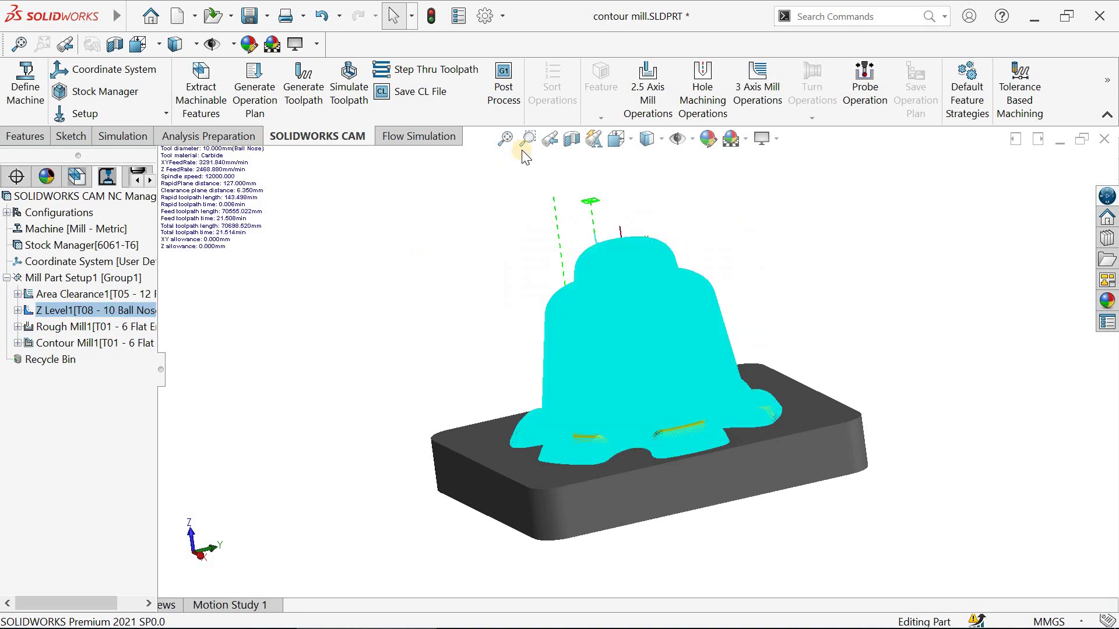
click(495, 144)
middle_drag(456, 275, 491, 293)
middle_drag(462, 229, 423, 245)
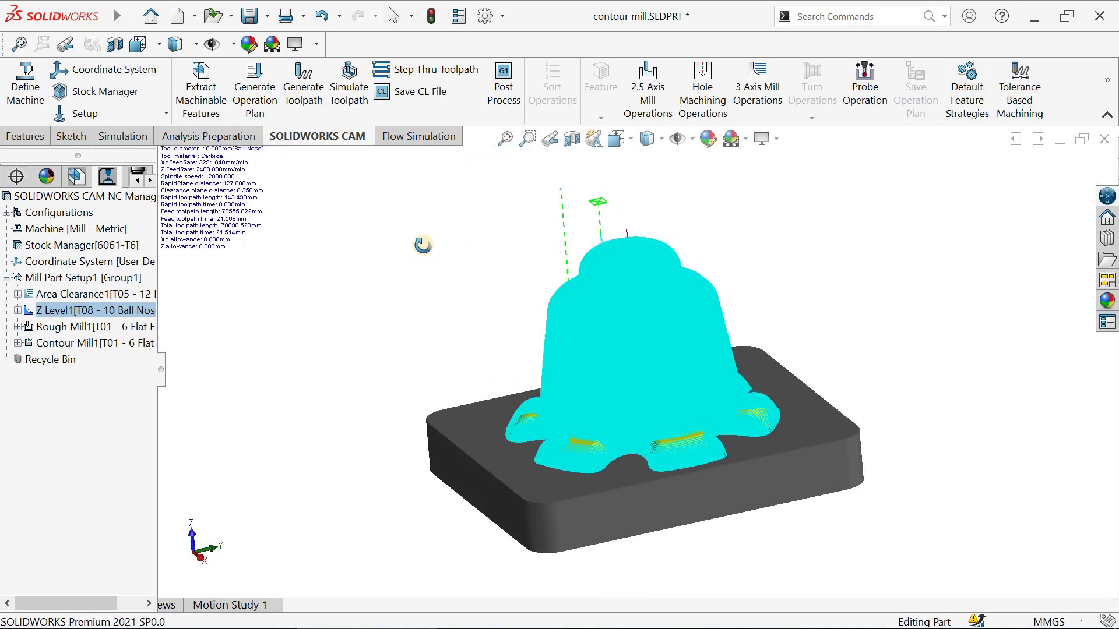
click(81, 328)
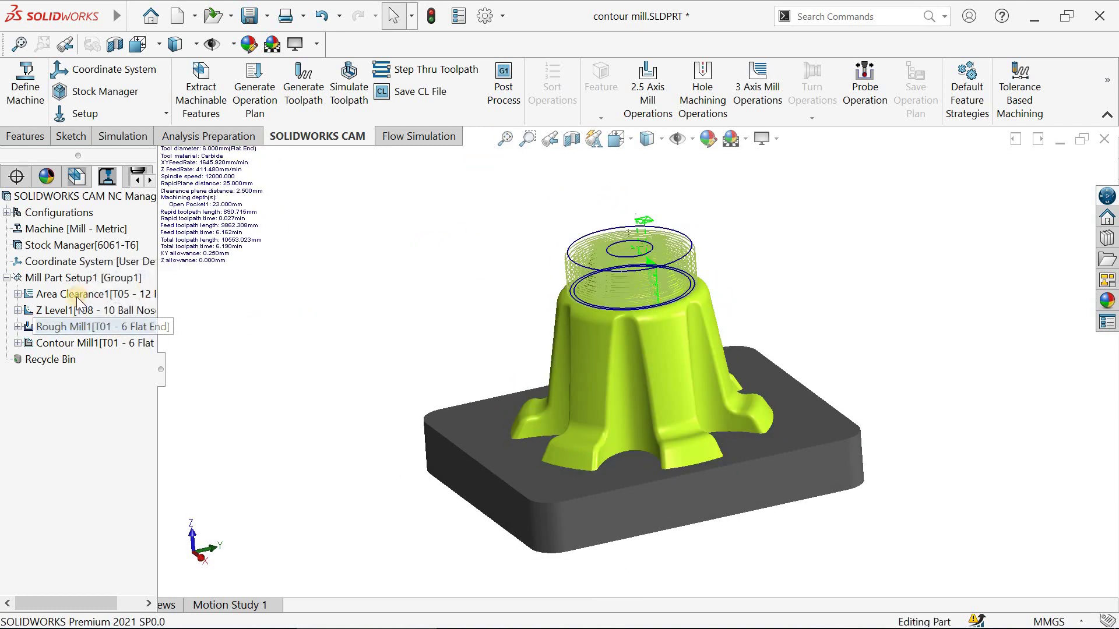
click(75, 310)
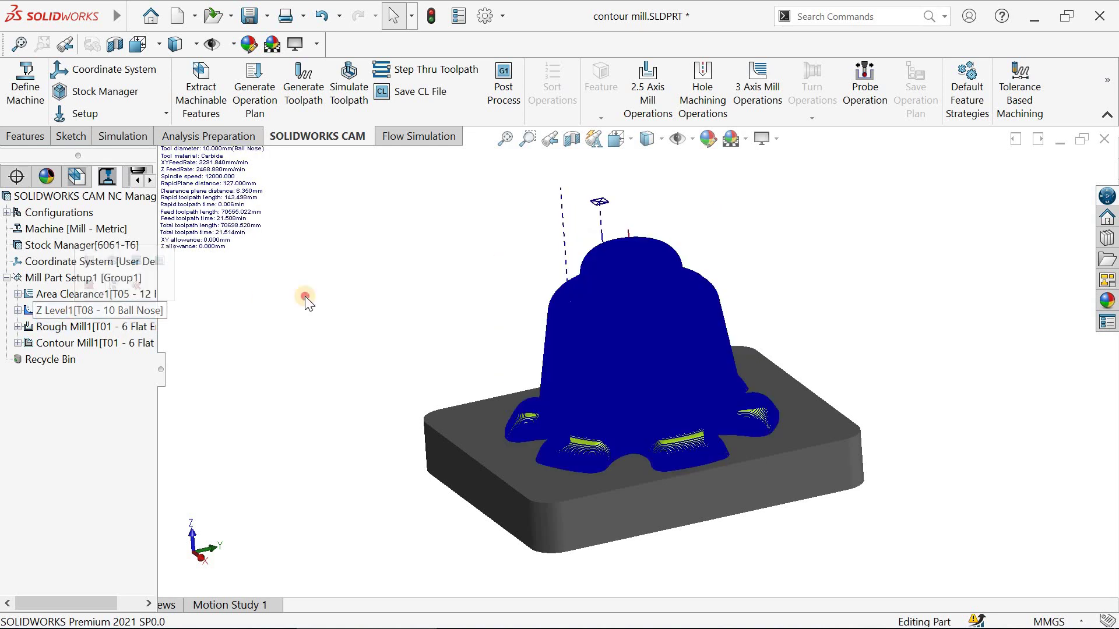
click(505, 139)
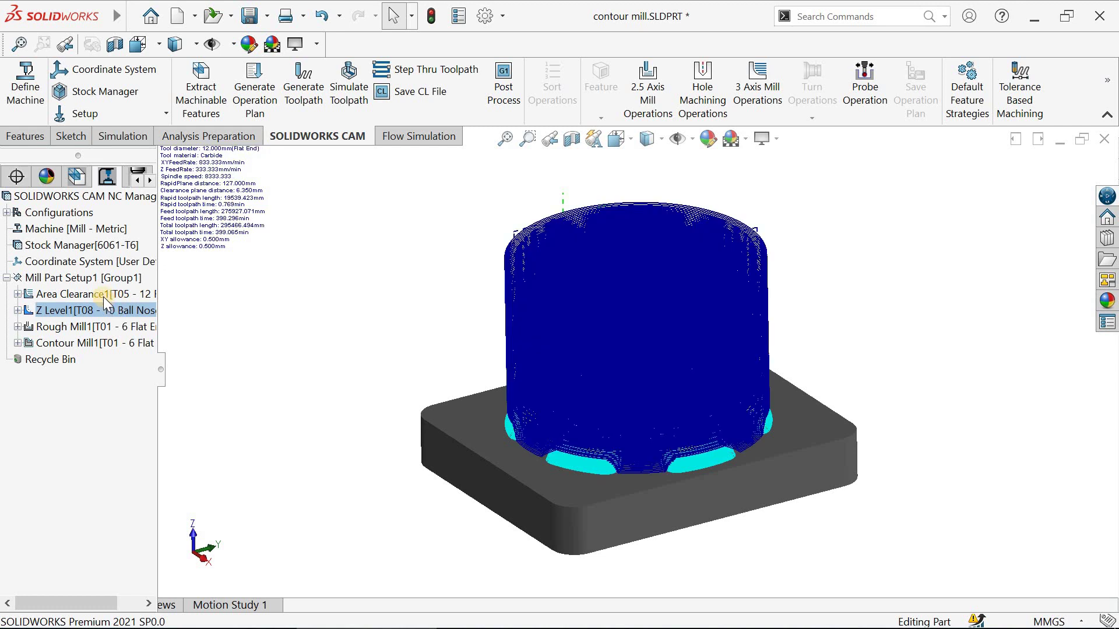
Compare the coverage of the Area Clearance, Z Level and Rough Mill toolpaths on the part by displaying each operation in turn.
click(103, 296)
click(89, 307)
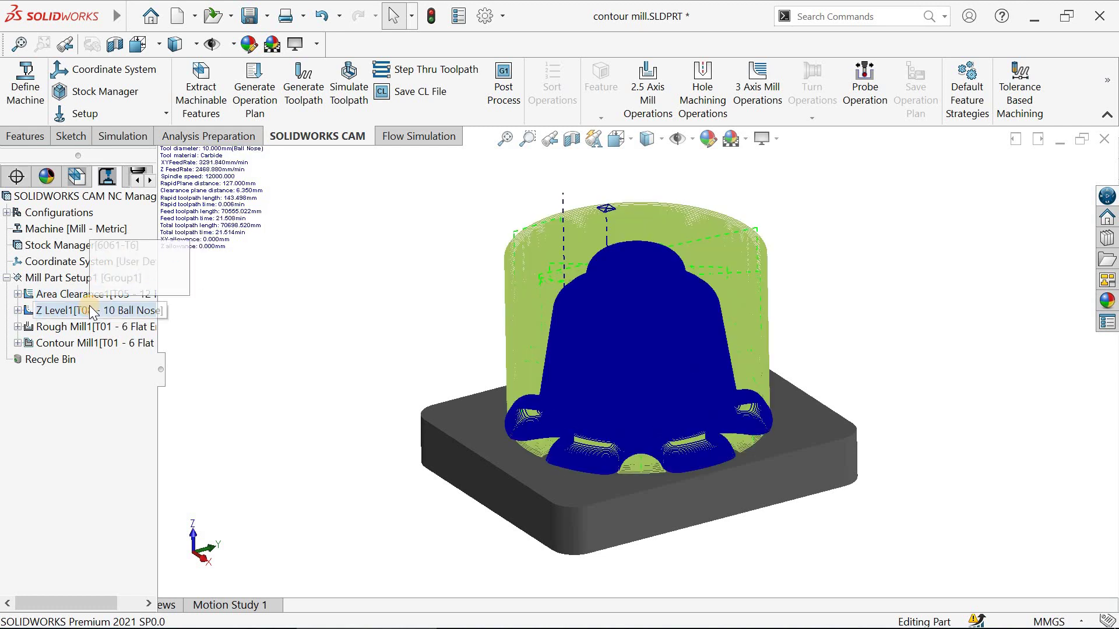
click(101, 314)
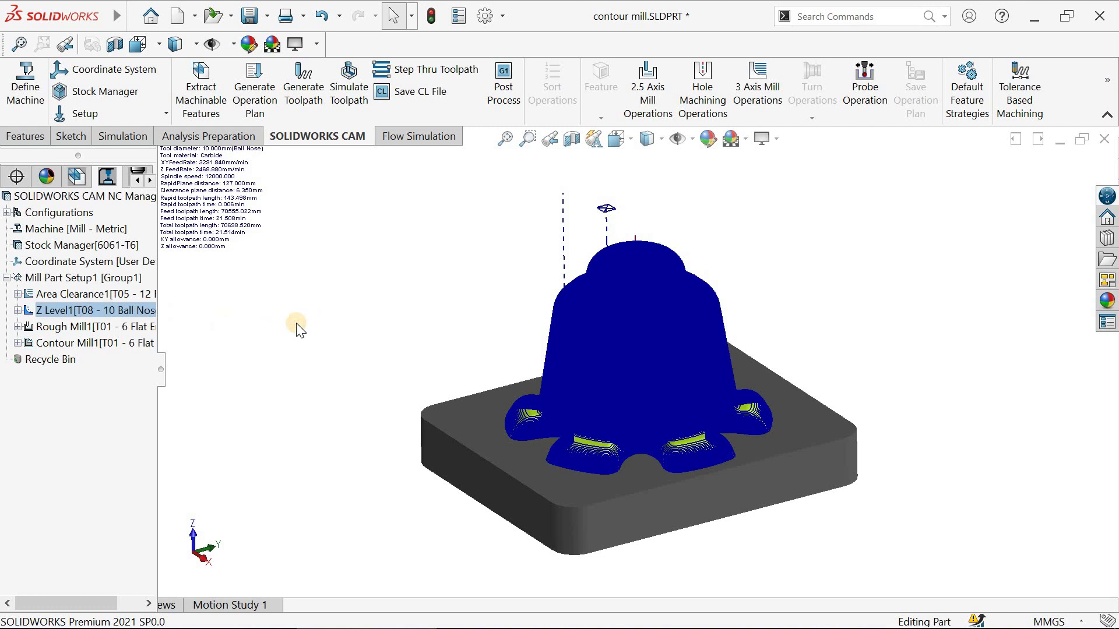
click(93, 327)
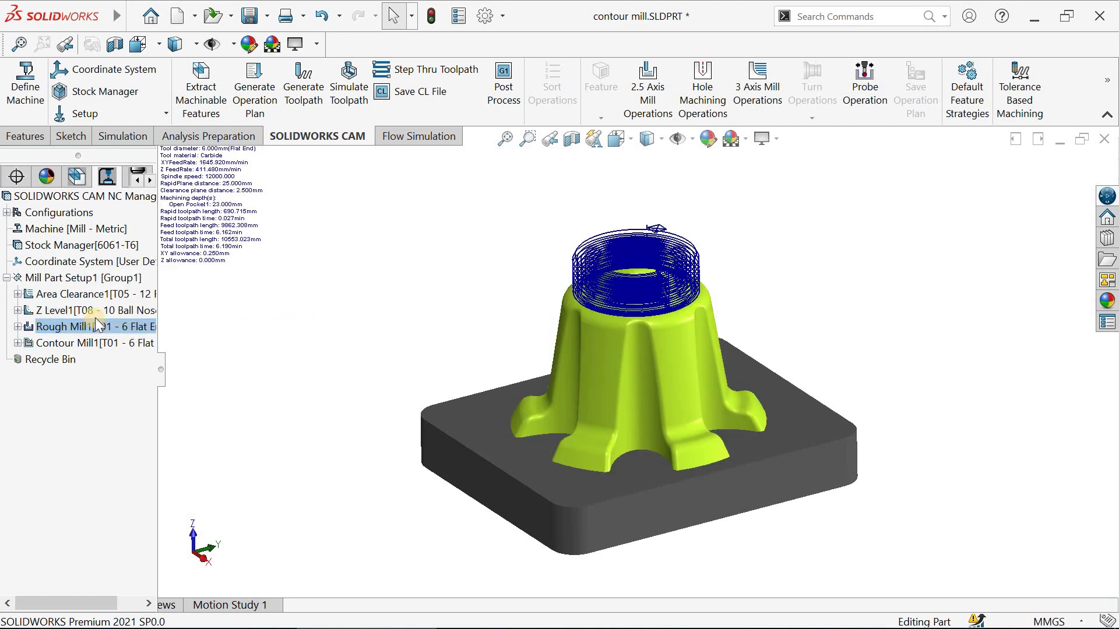
click(96, 312)
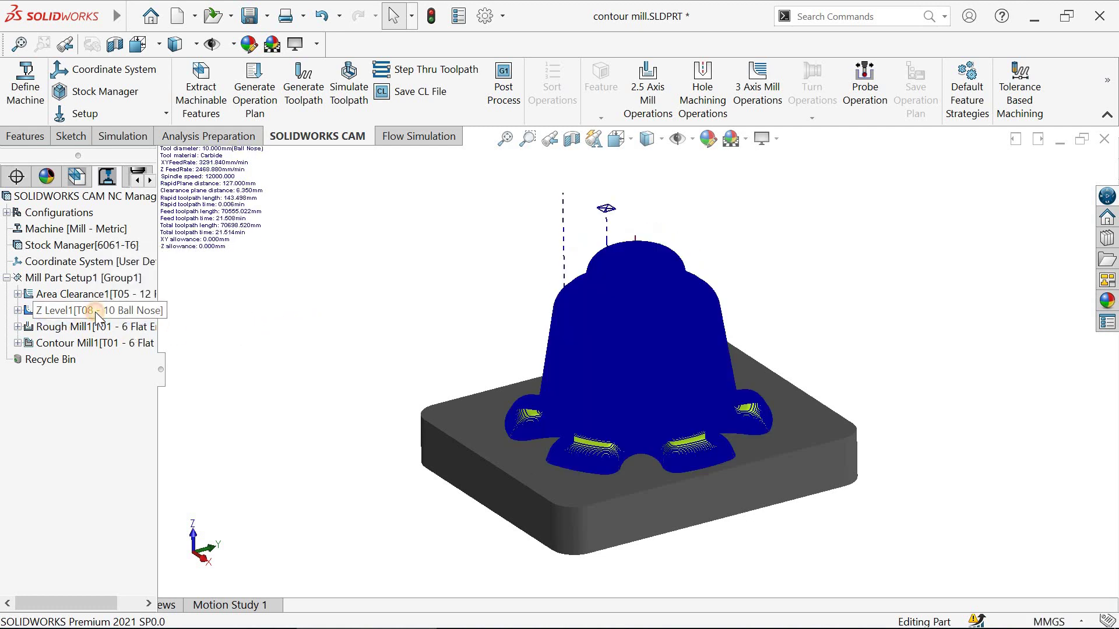